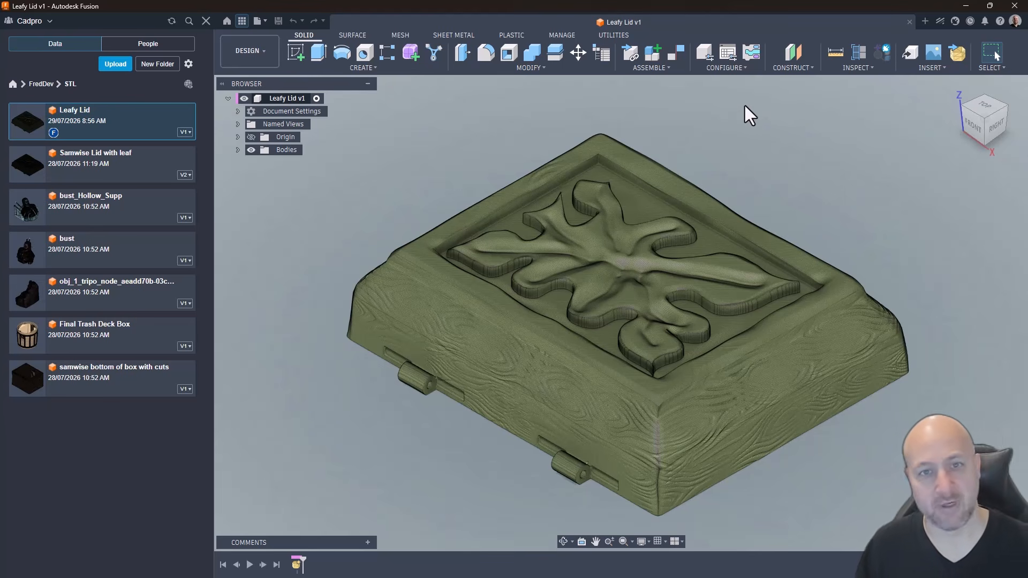
# Step: Review the lid mesh body's properties, checking its mesh analysis and its facet and vertex counts
pyautogui.click(238, 150)
pyautogui.rightClick(300, 163)
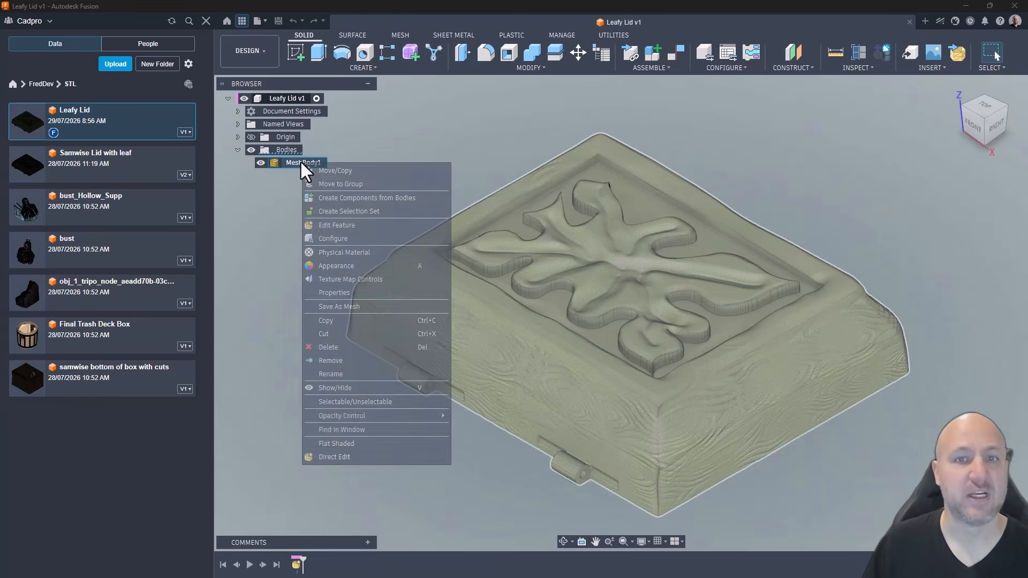
pyautogui.click(343, 293)
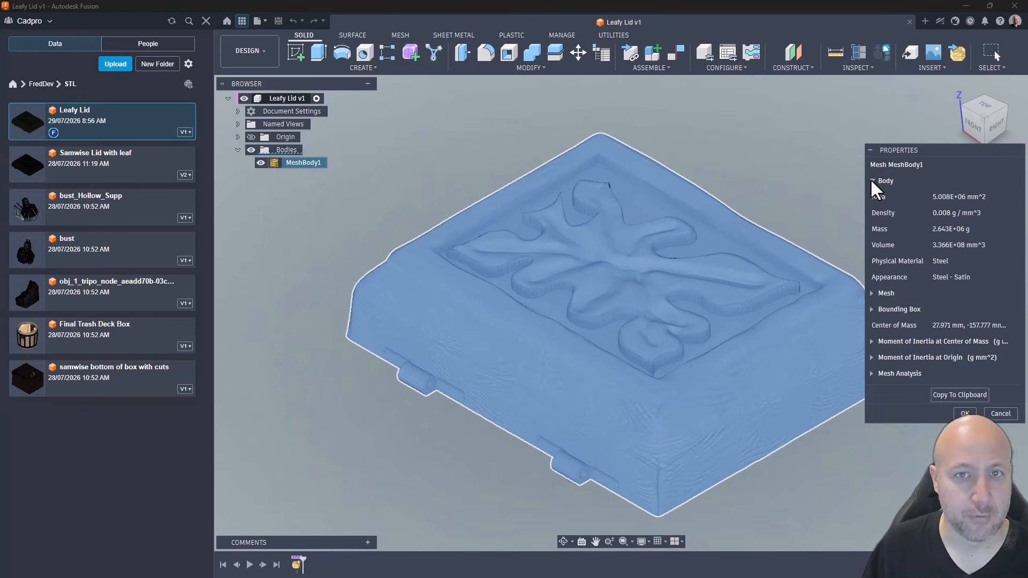
pyautogui.click(872, 181)
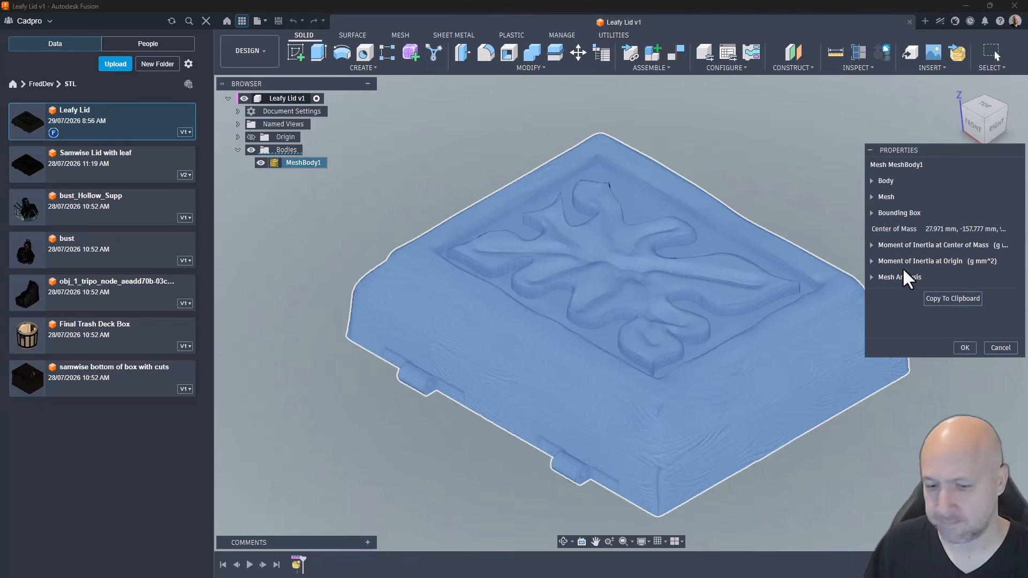
pyautogui.click(871, 276)
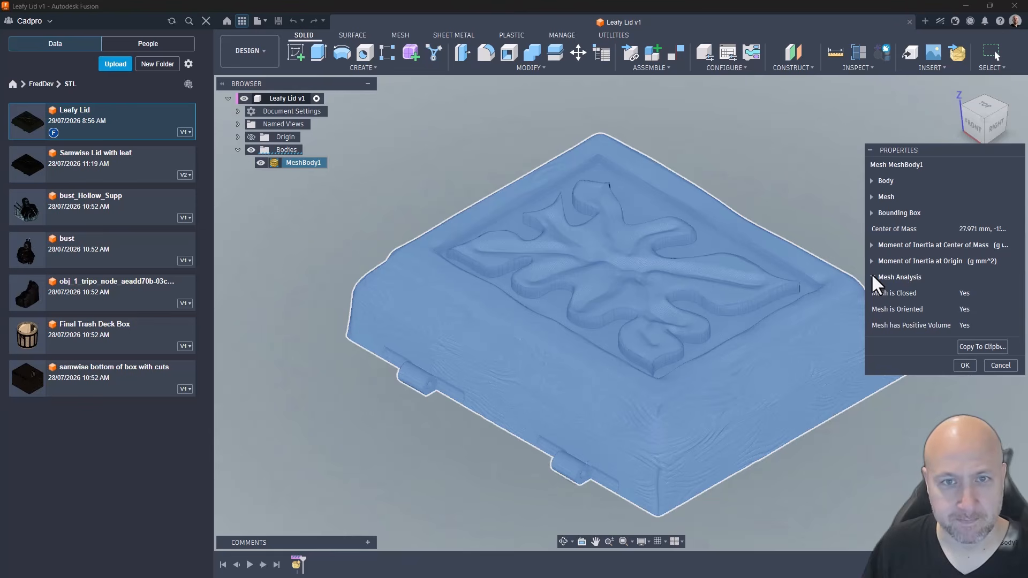
pyautogui.click(873, 277)
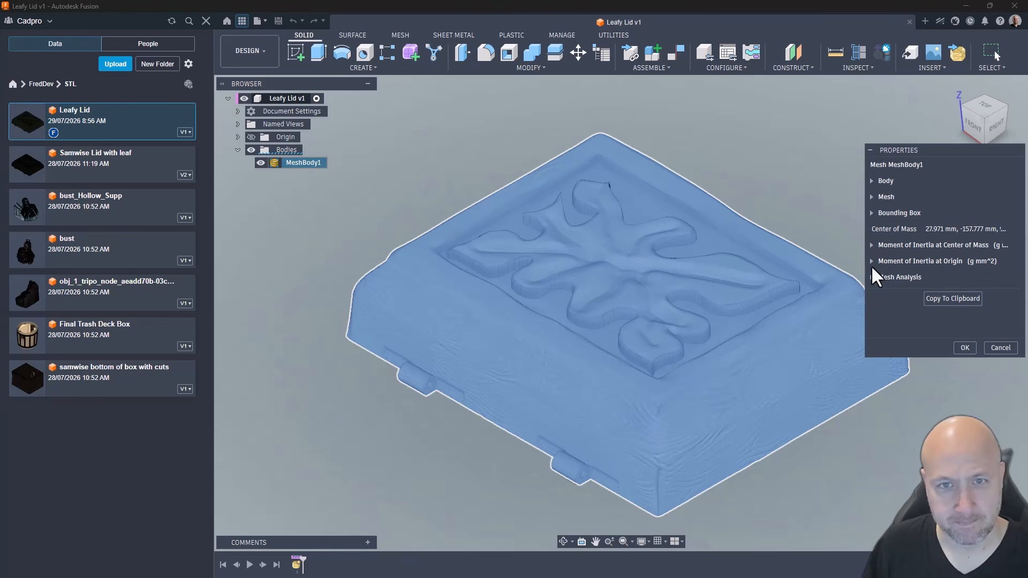
pyautogui.click(871, 197)
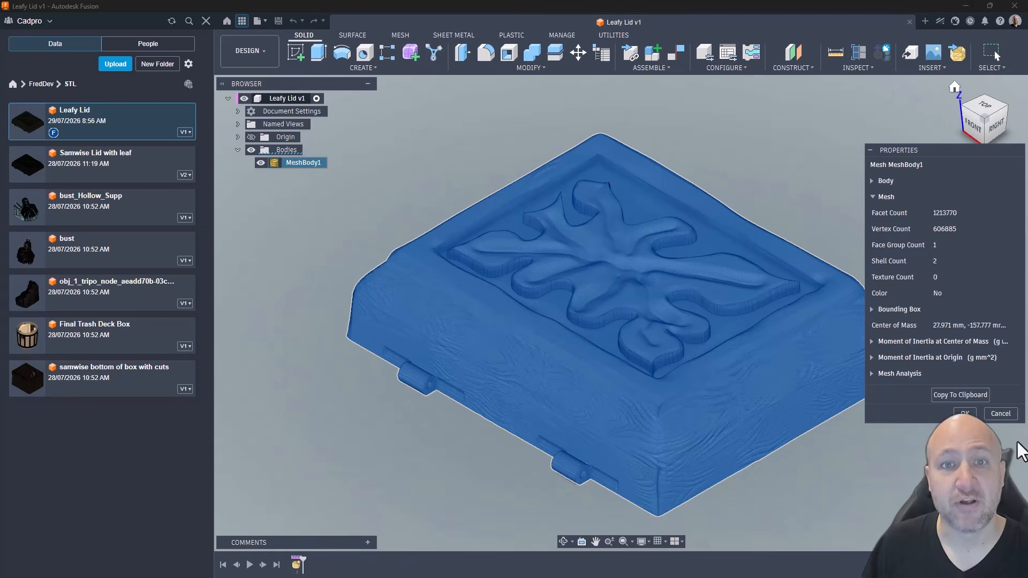
pyautogui.click(961, 414)
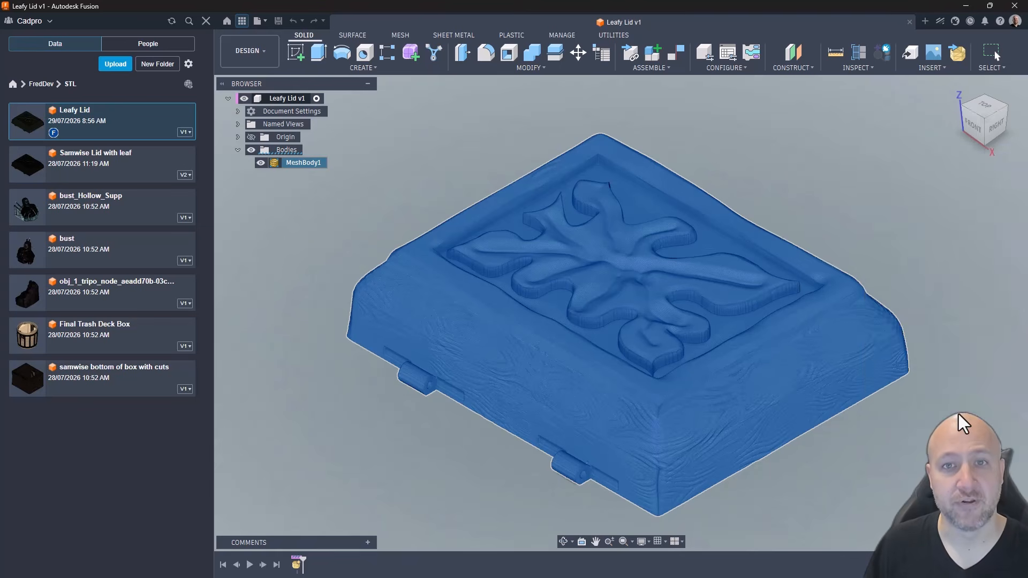
# Step: Reduce the lid mesh body with the Proportion type, Adaptive remeshing and a proportion of 25
pyautogui.click(402, 34)
pyautogui.click(516, 67)
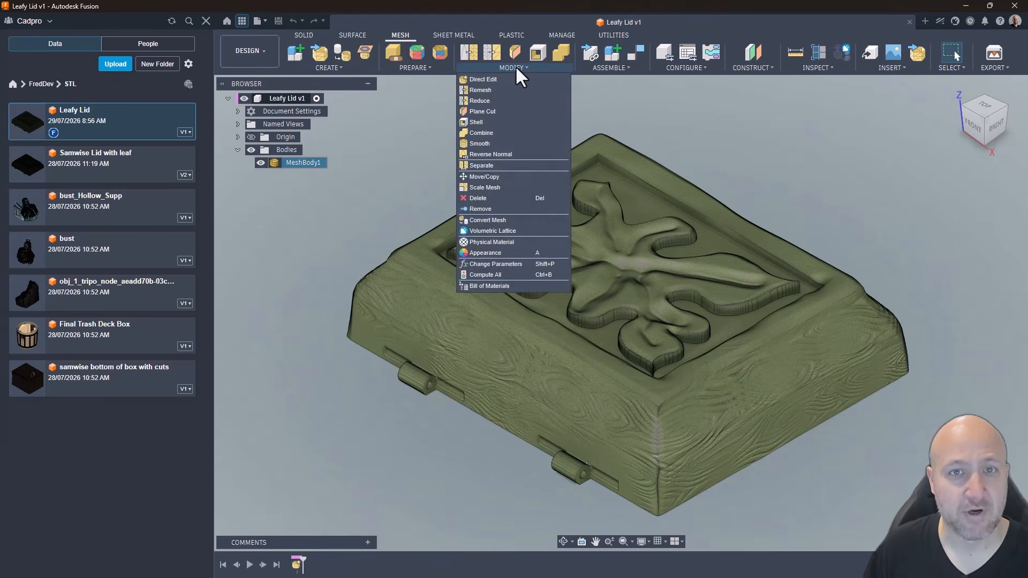
pyautogui.click(488, 100)
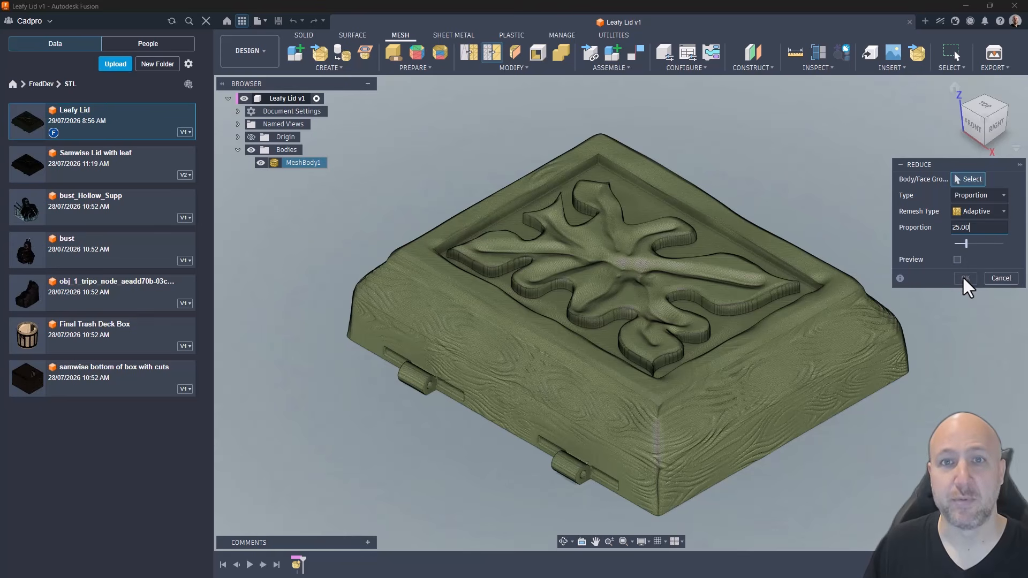
pyautogui.click(805, 294)
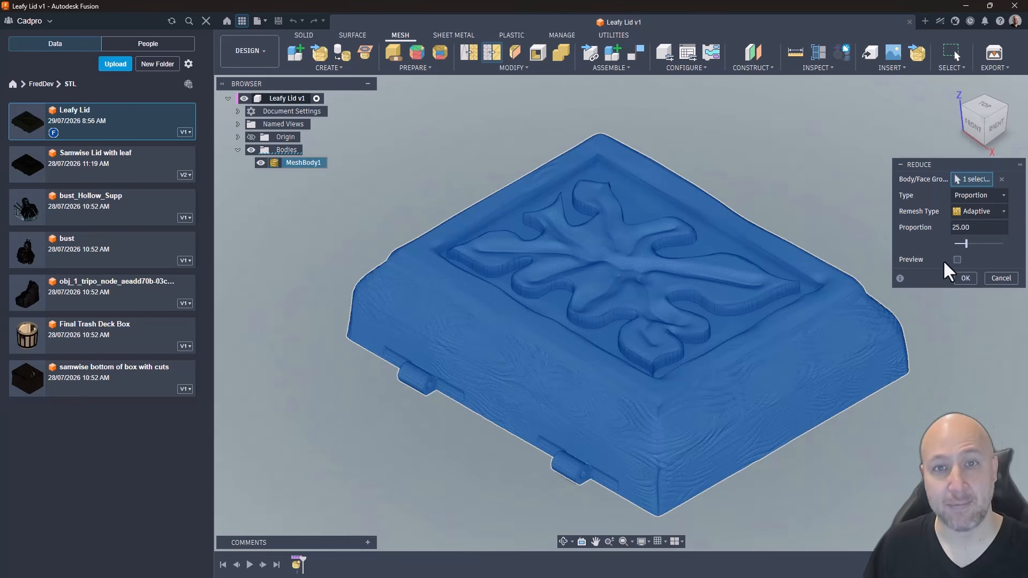
pyautogui.click(959, 276)
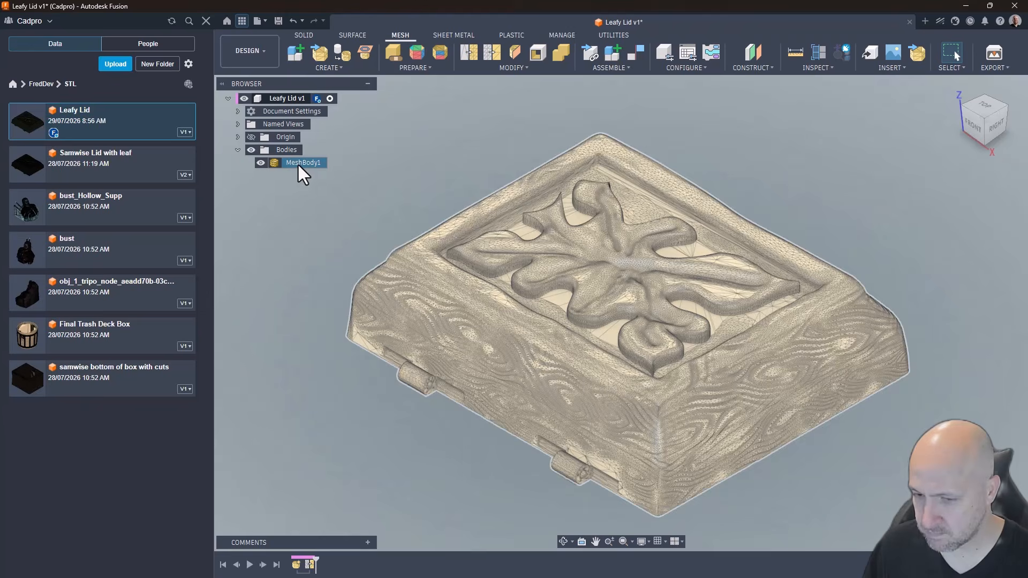
# Step: Check the reduced mesh body's properties and inspect its triangulation on the leaf relief and the lid's sides
pyautogui.rightClick(298, 164)
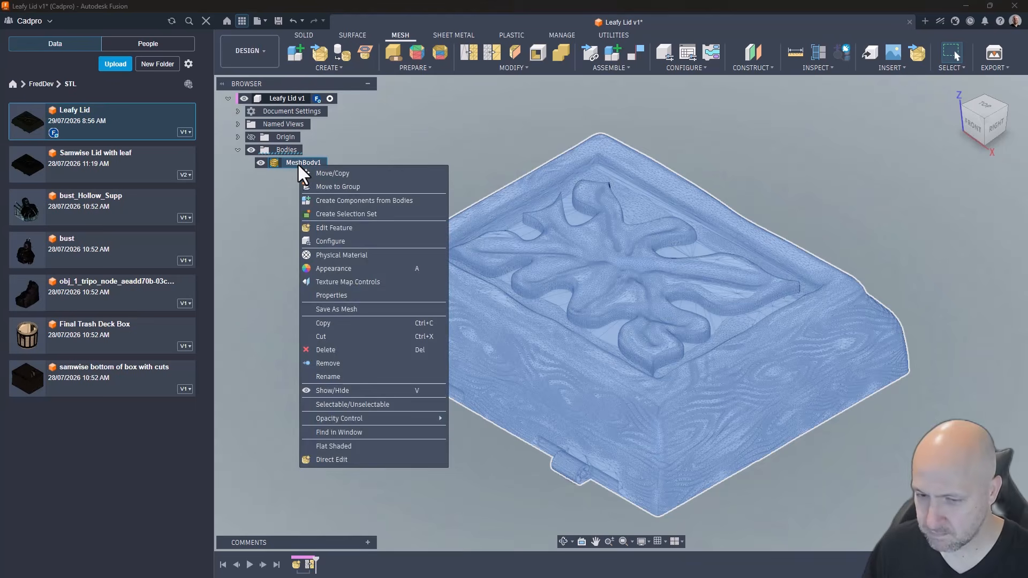
pyautogui.click(359, 295)
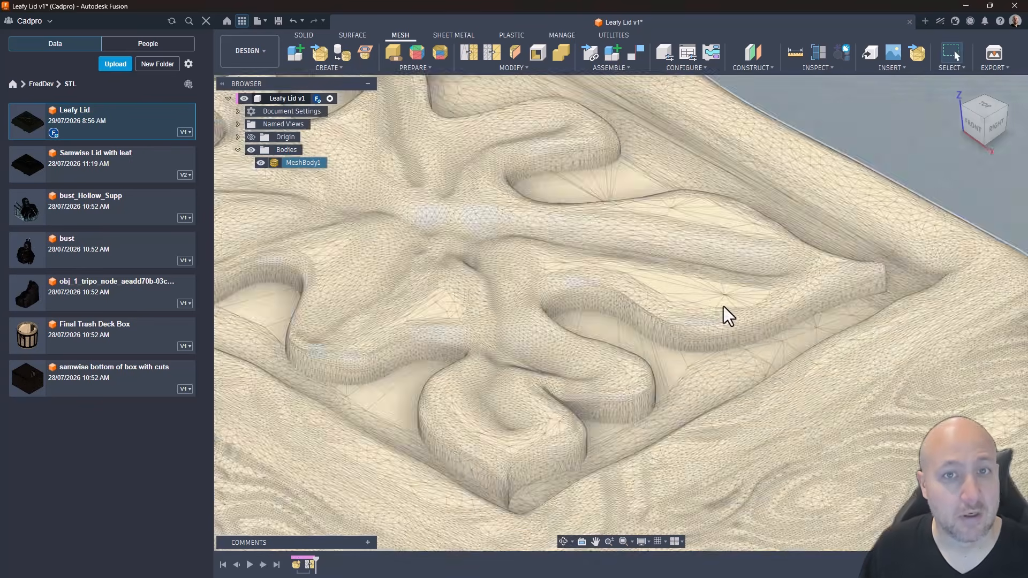
pyautogui.scroll(5, 696, 333)
pyautogui.scroll(-3, 662, 359)
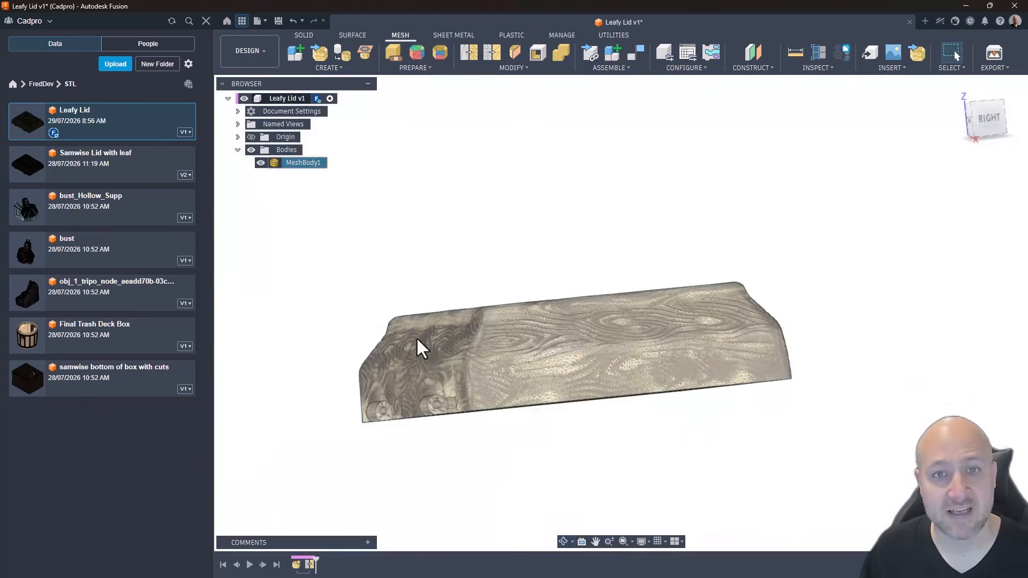
pyautogui.scroll(5, 375, 343)
pyautogui.scroll(-3, 346, 352)
pyautogui.keyDown('shift'); pyautogui.moveTo(346, 352); pyautogui.dragTo(923, 185, button='middle'); pyautogui.keyUp('shift')
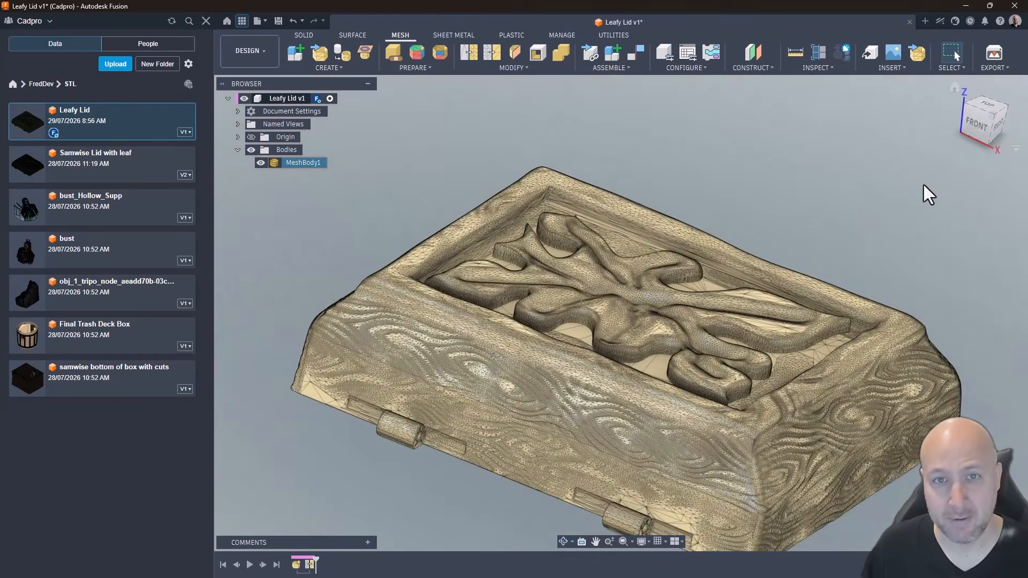
pyautogui.click(989, 114)
pyautogui.scroll(-1, 554, 114)
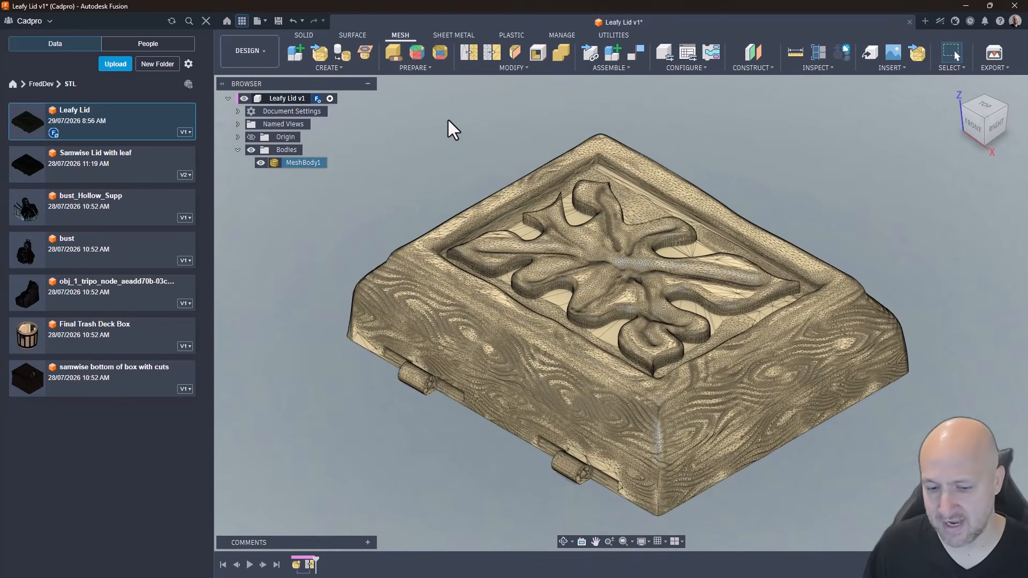
# Step: Reduce the lid mesh a second time with Adaptive remeshing at a proportion of 15, previewing the result before accepting it
pyautogui.click(512, 68)
pyautogui.click(490, 94)
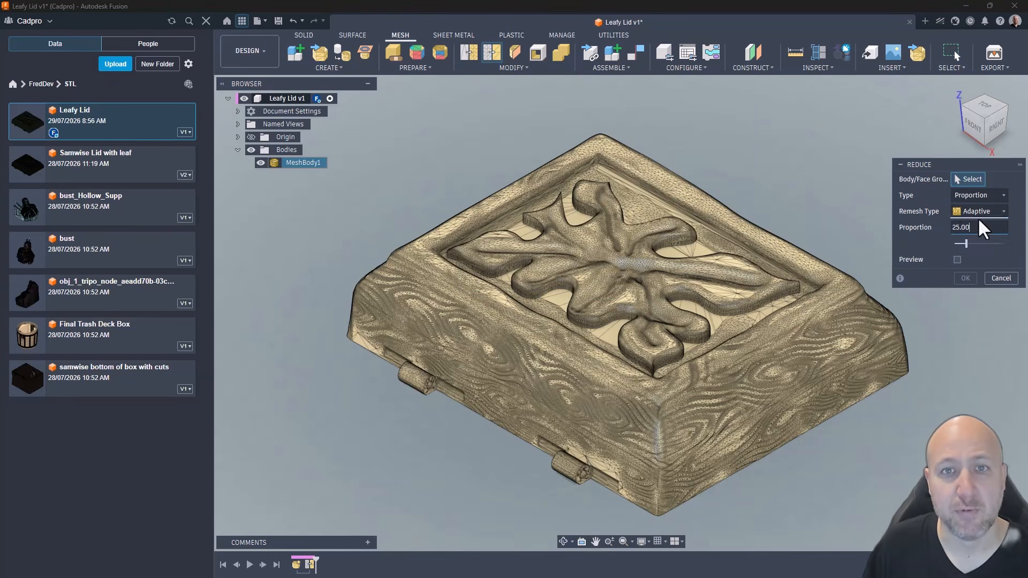
pyautogui.moveTo(978, 226); pyautogui.dragTo(940, 227)
pyautogui.write('15')
pyautogui.click(814, 294)
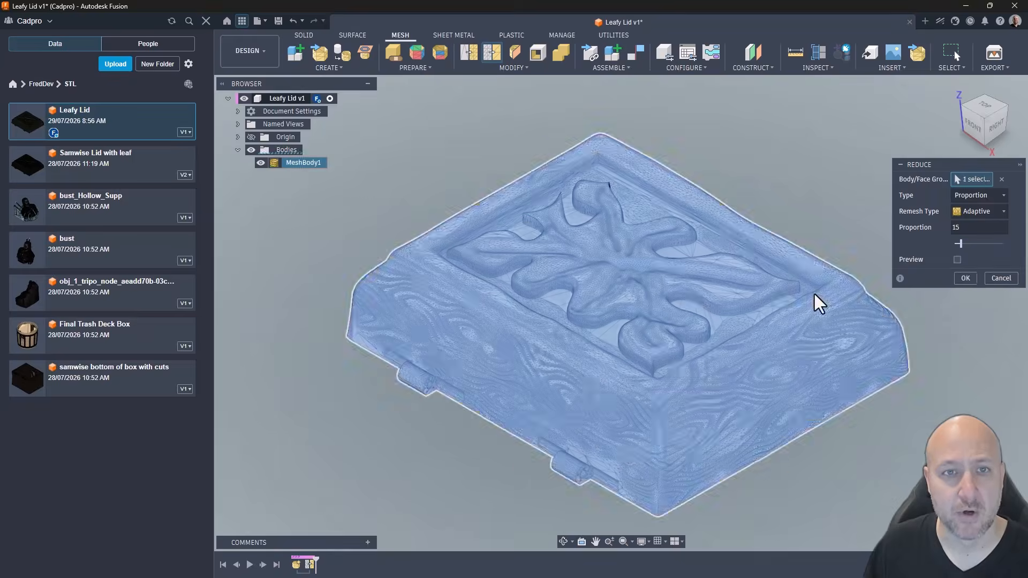
pyautogui.click(956, 260)
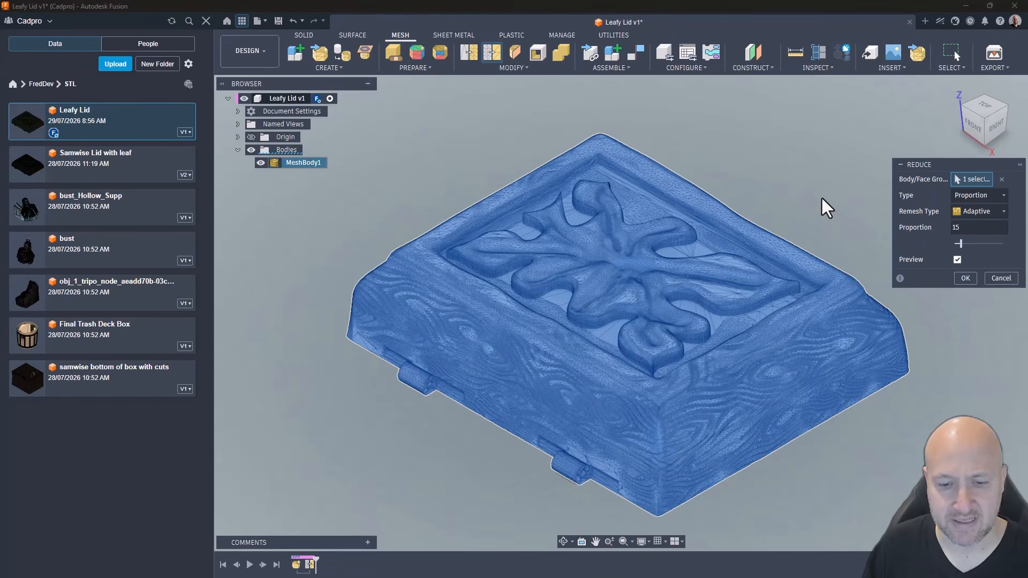
pyautogui.scroll(2, 821, 198)
pyautogui.scroll(-2, 822, 198)
pyautogui.scroll(5, 391, 303)
pyautogui.keyDown('shift'); pyautogui.moveTo(501, 464); pyautogui.dragTo(380, 435, button='middle'); pyautogui.keyUp('shift')
pyautogui.scroll(-2, 380, 435)
pyautogui.click(973, 124)
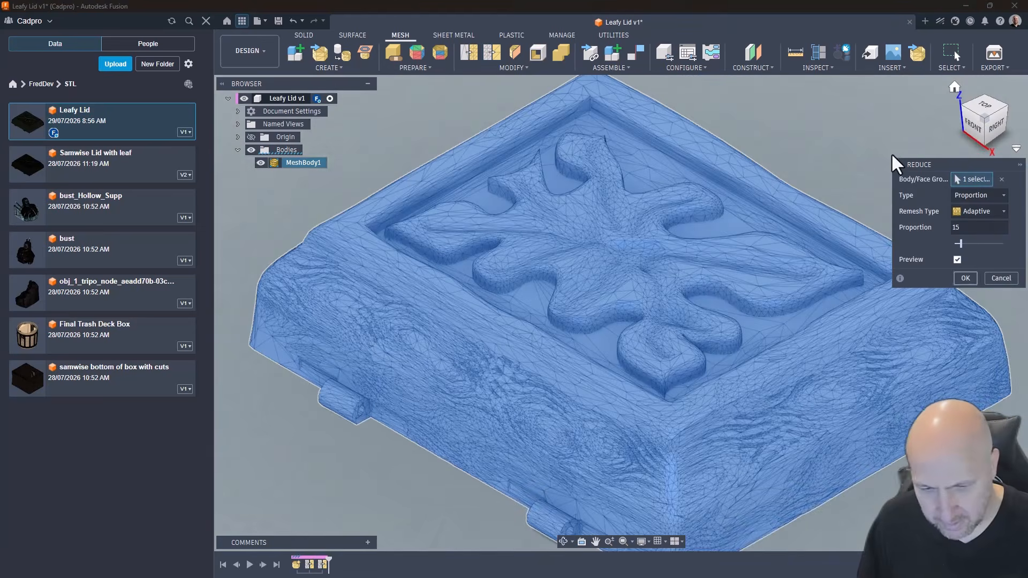
pyautogui.press('Return')
# Step: Check the facet and vertex counts of the twice-reduced mesh body in its properties
pyautogui.rightClick(308, 163)
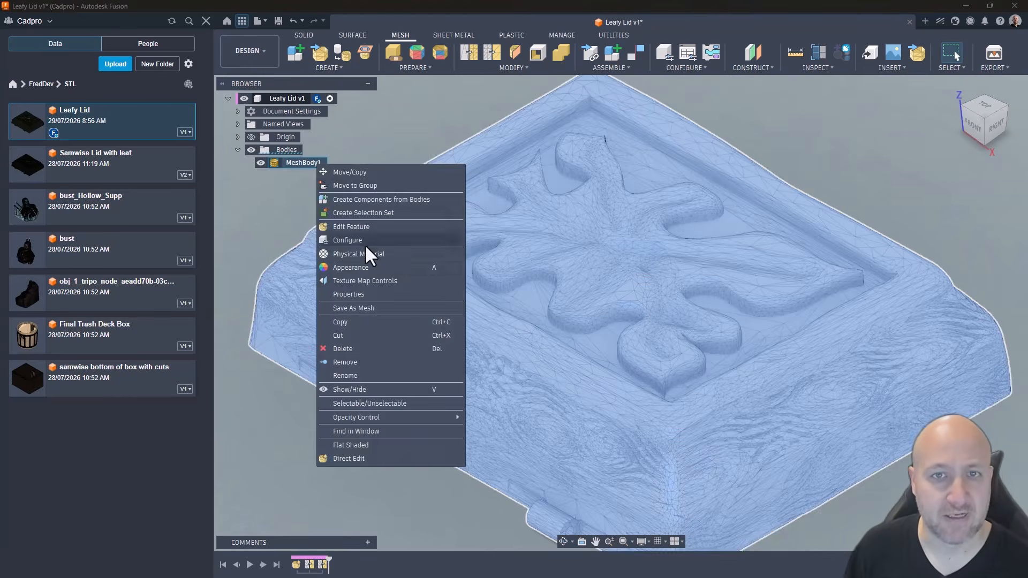
pyautogui.click(366, 248)
pyautogui.click(878, 180)
pyautogui.click(882, 196)
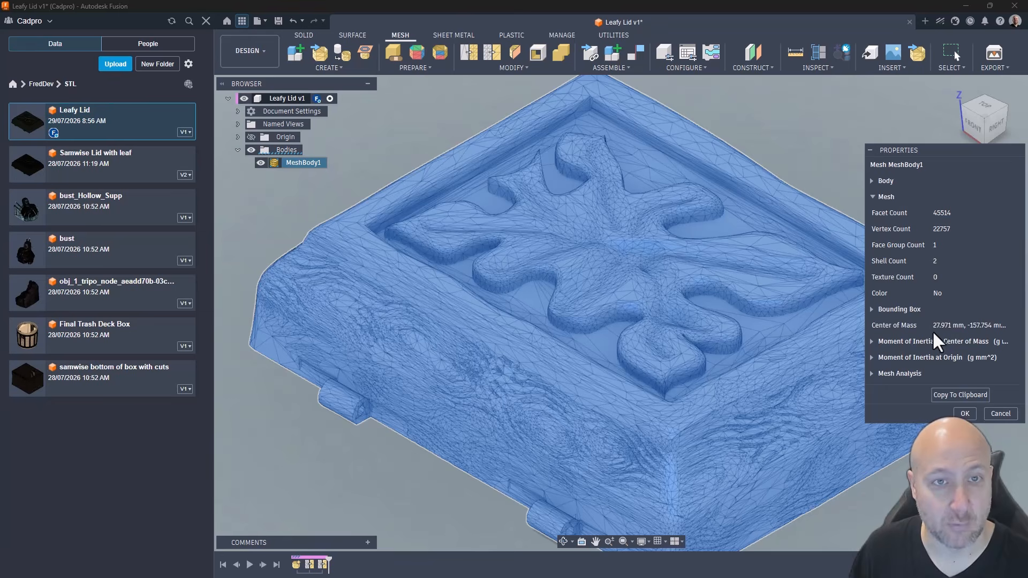
pyautogui.click(965, 412)
pyautogui.click(935, 228)
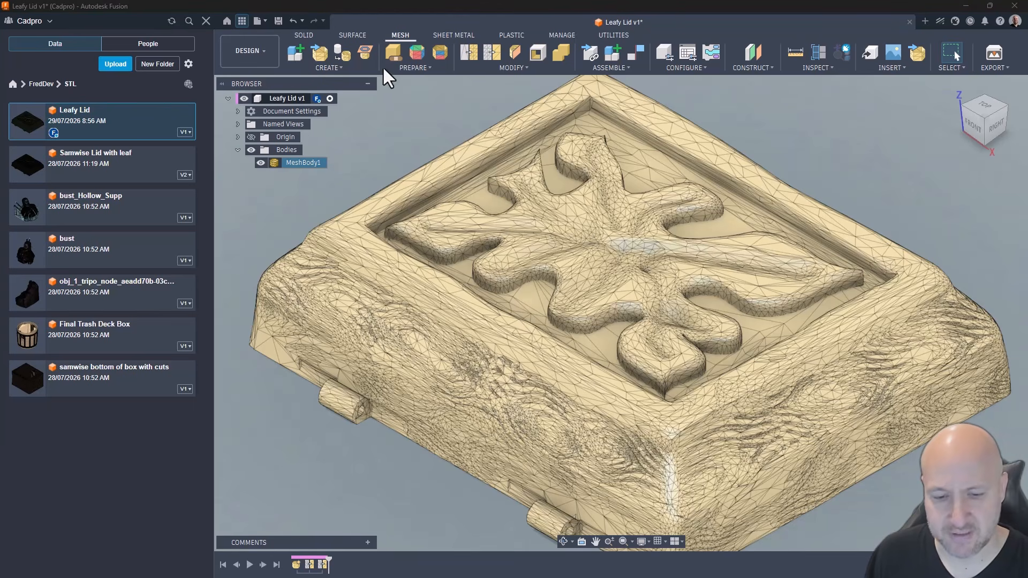
# Step: Scale the lid mesh uniformly by a factor of 0.1 and fit it in the view
pyautogui.click(517, 67)
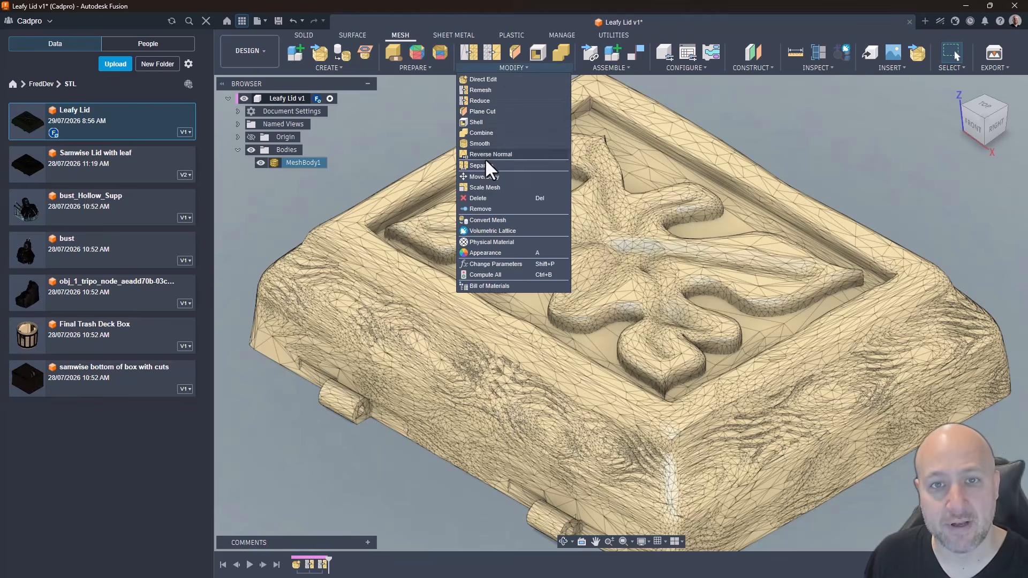
pyautogui.click(492, 187)
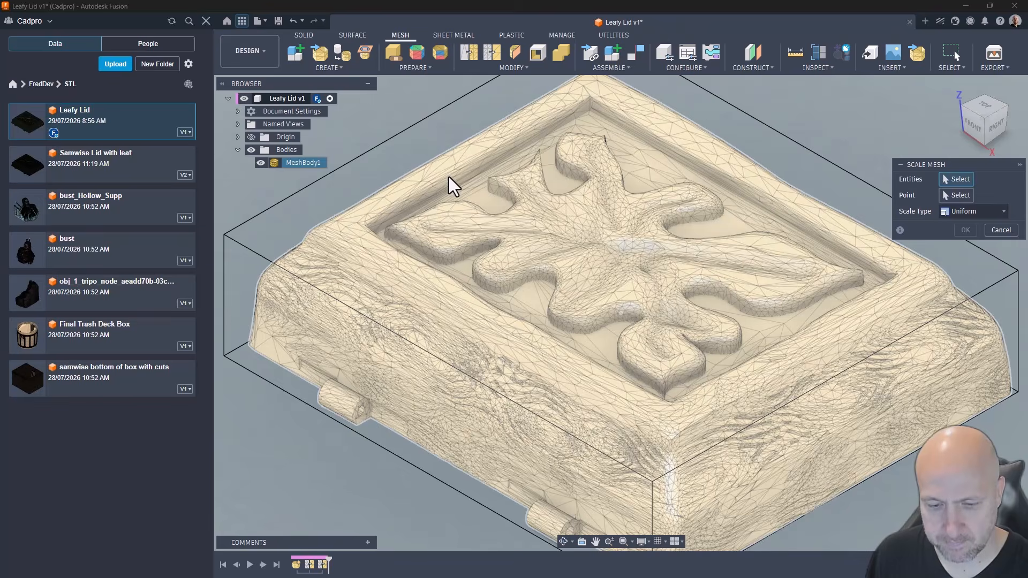
pyautogui.click(455, 183)
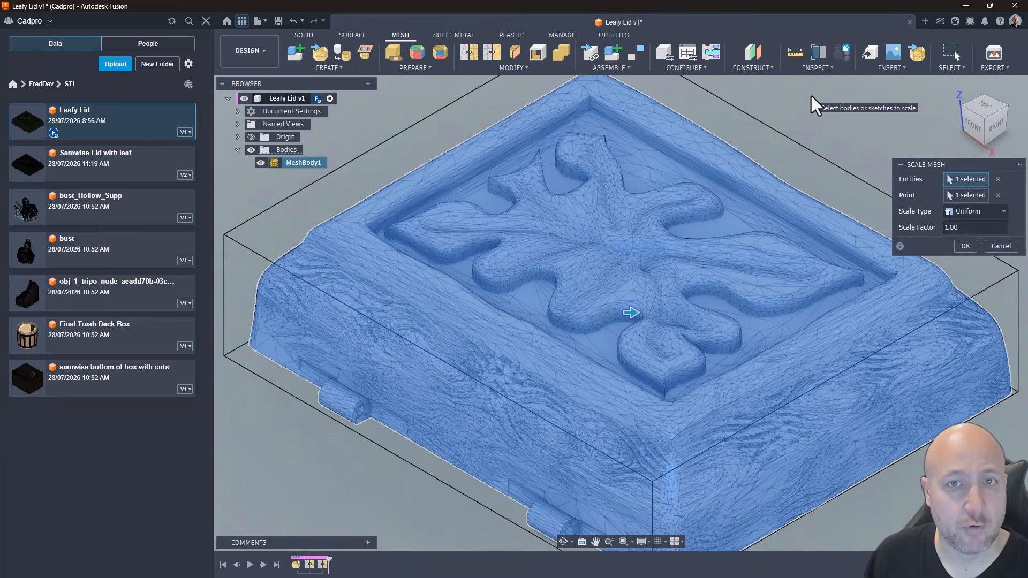
pyautogui.moveTo(972, 230); pyautogui.dragTo(878, 231)
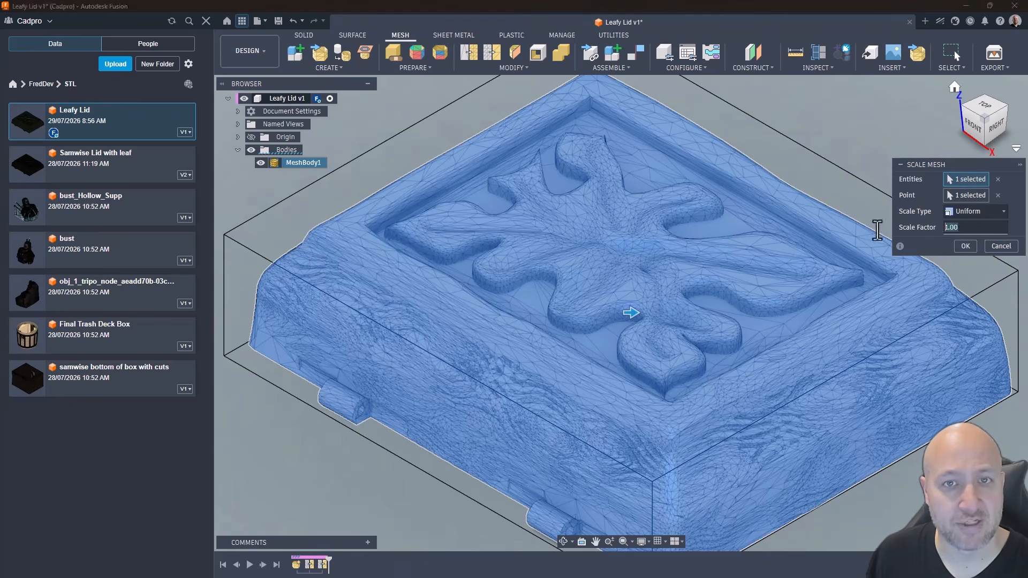
pyautogui.write('0.1')
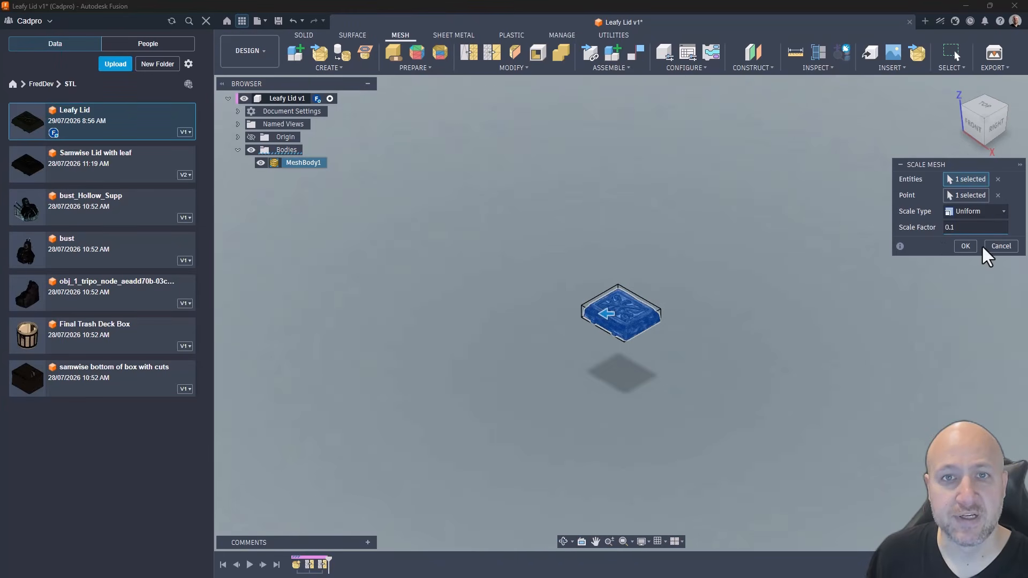
pyautogui.click(965, 245)
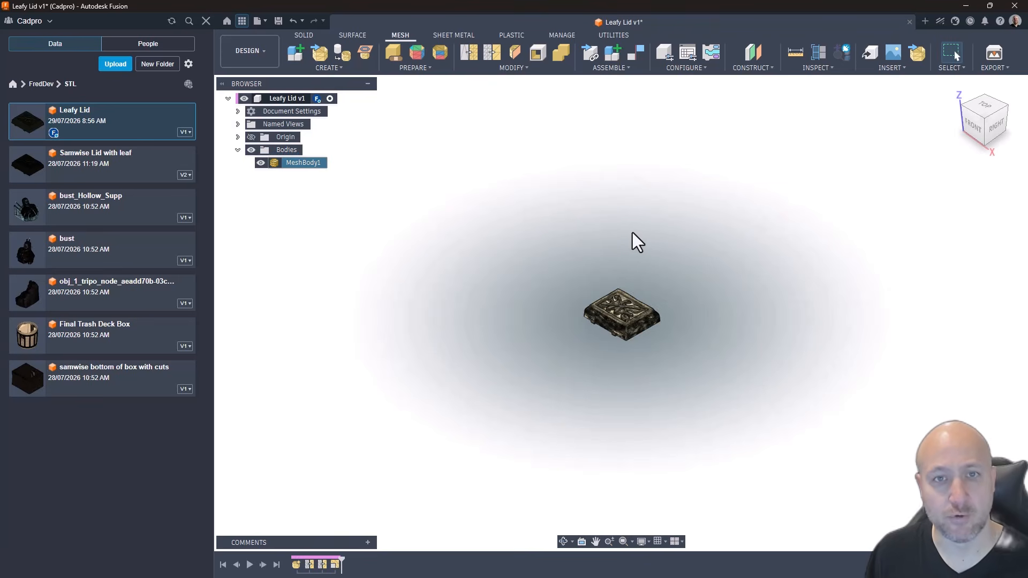
pyautogui.press('F6')
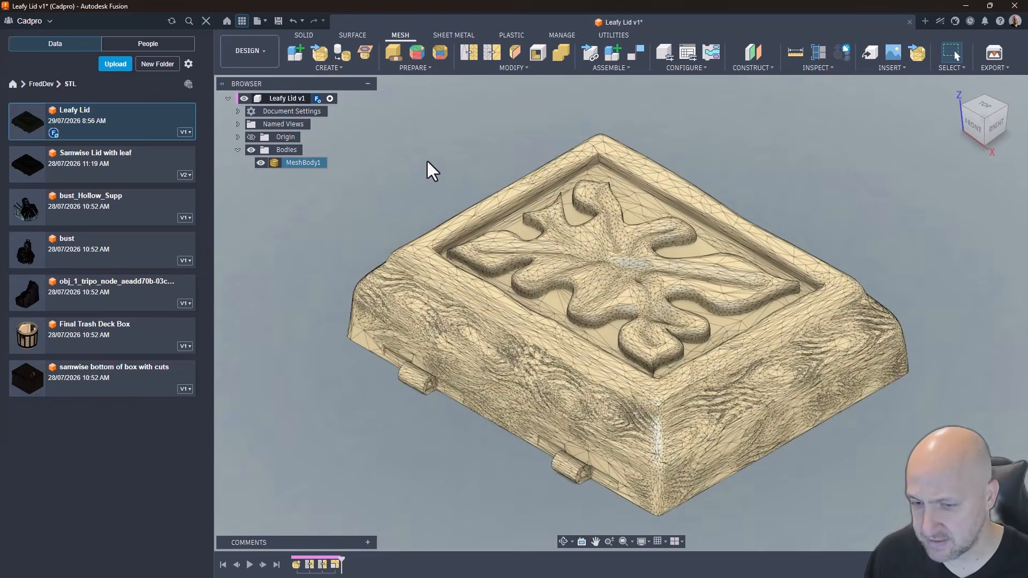
# Step: Measure the distance between the two corners of the lid's underside along the edge opposite the hinges
pyautogui.press('i')
pyautogui.keyDown('shift'); pyautogui.moveTo(427, 162); pyautogui.dragTo(337, 309, button='middle'); pyautogui.keyUp('shift')
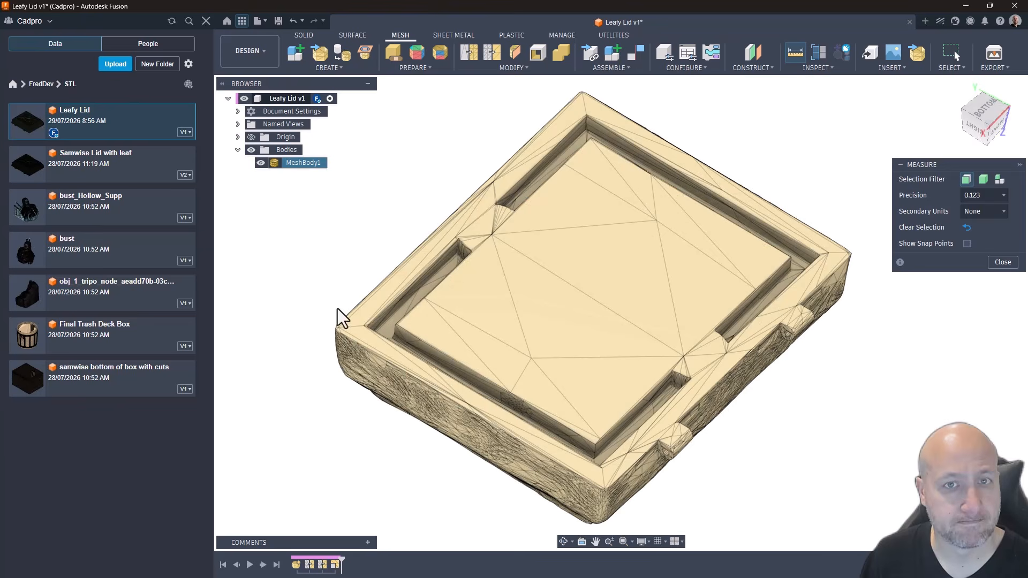
pyautogui.click(353, 341)
pyautogui.click(599, 101)
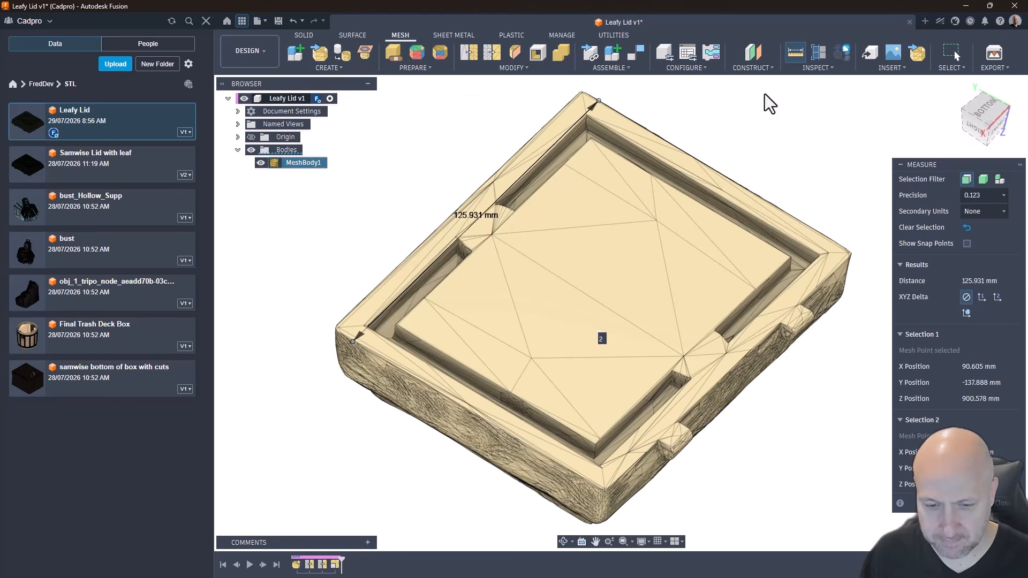
pyautogui.click(1010, 505)
# Step: Scale the lid mesh uniformly by a factor of 120/126
pyautogui.click(524, 67)
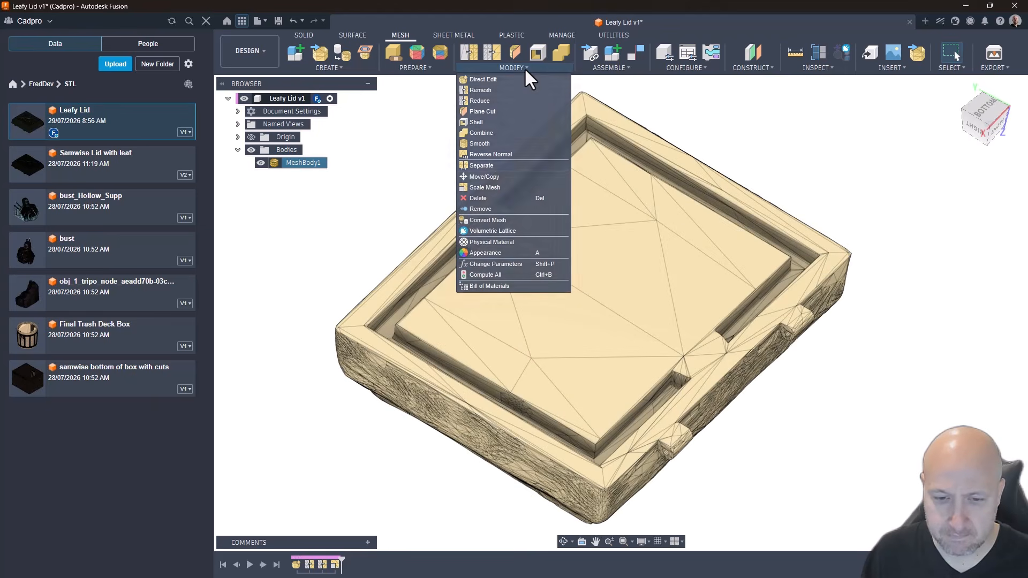
pyautogui.click(493, 189)
pyautogui.click(718, 242)
pyautogui.moveTo(996, 227); pyautogui.dragTo(837, 228)
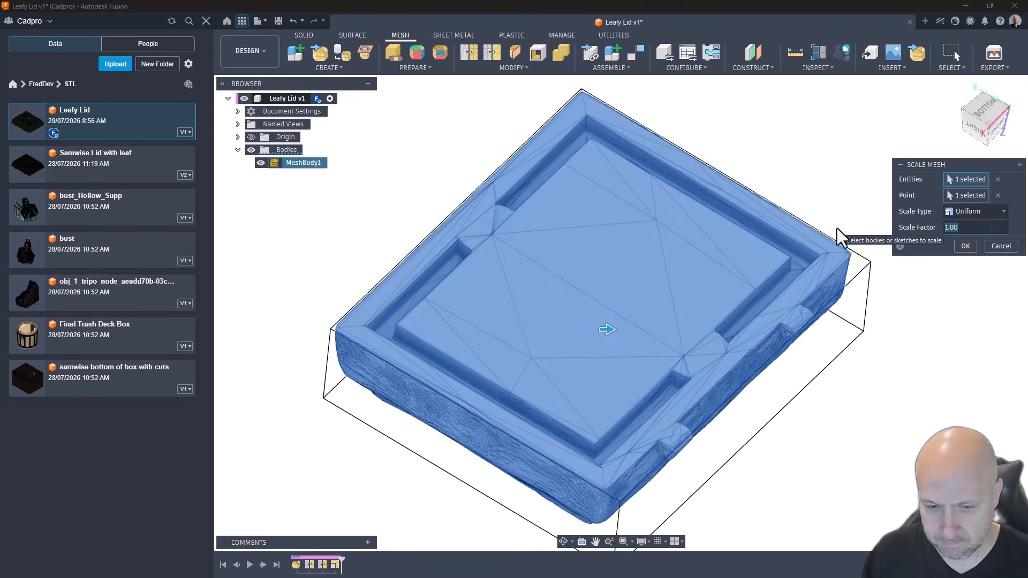
pyautogui.write('120/126')
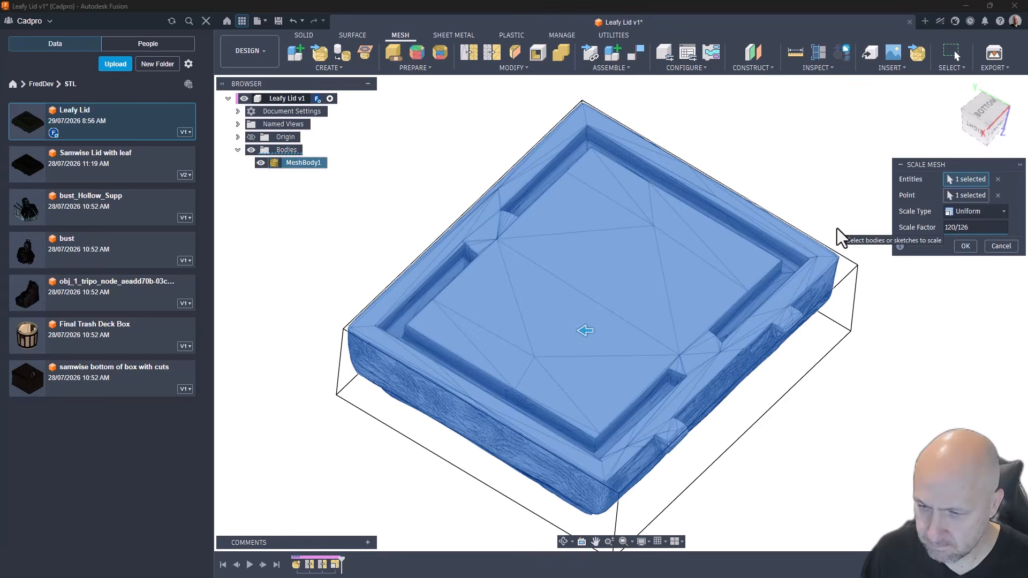
pyautogui.click(966, 247)
# Step: Measure the rescaled lid's underside between the two corners along the edge opposite the hinges
pyautogui.press('i')
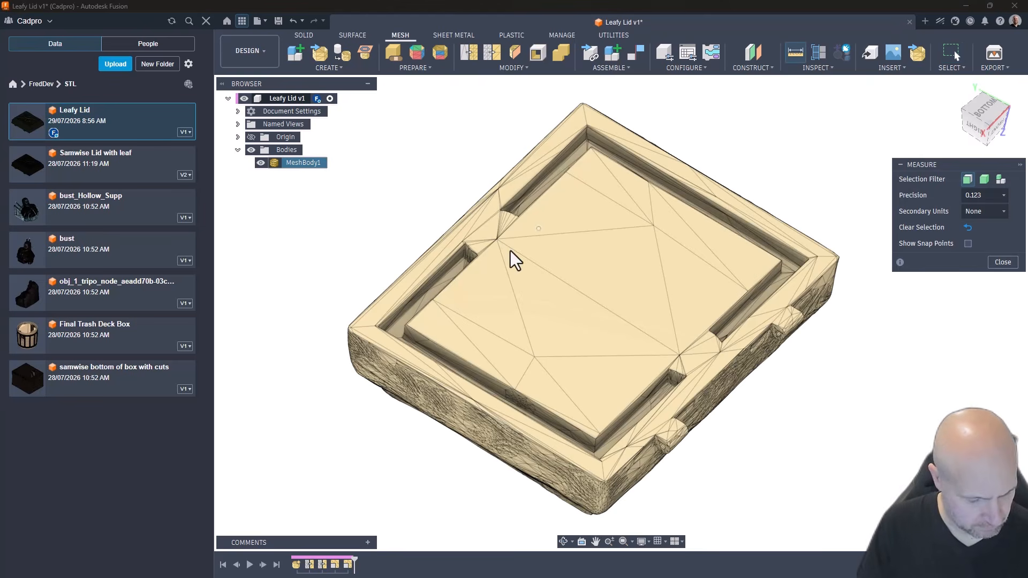
pyautogui.click(361, 338)
pyautogui.click(604, 114)
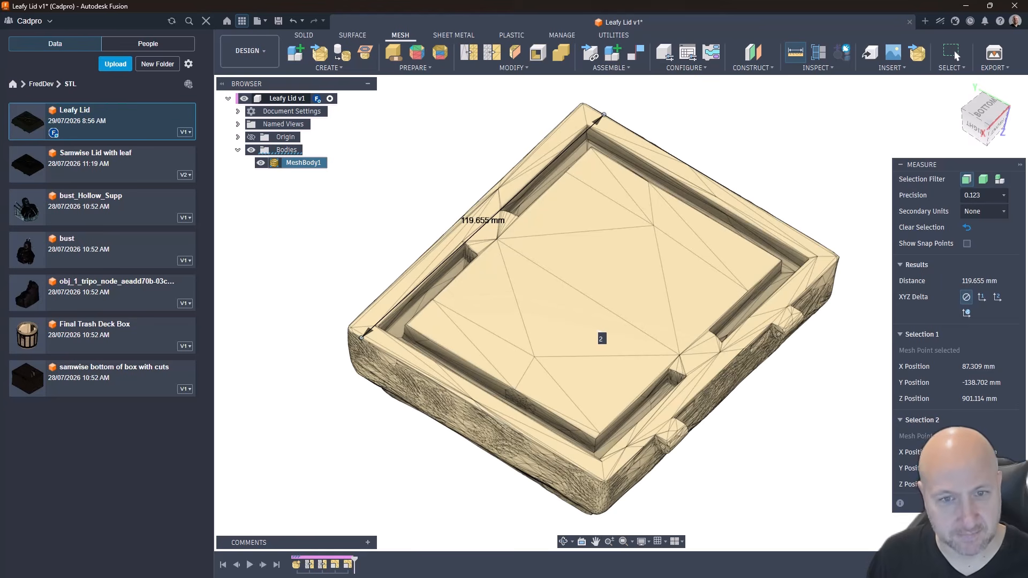
pyautogui.click(1008, 504)
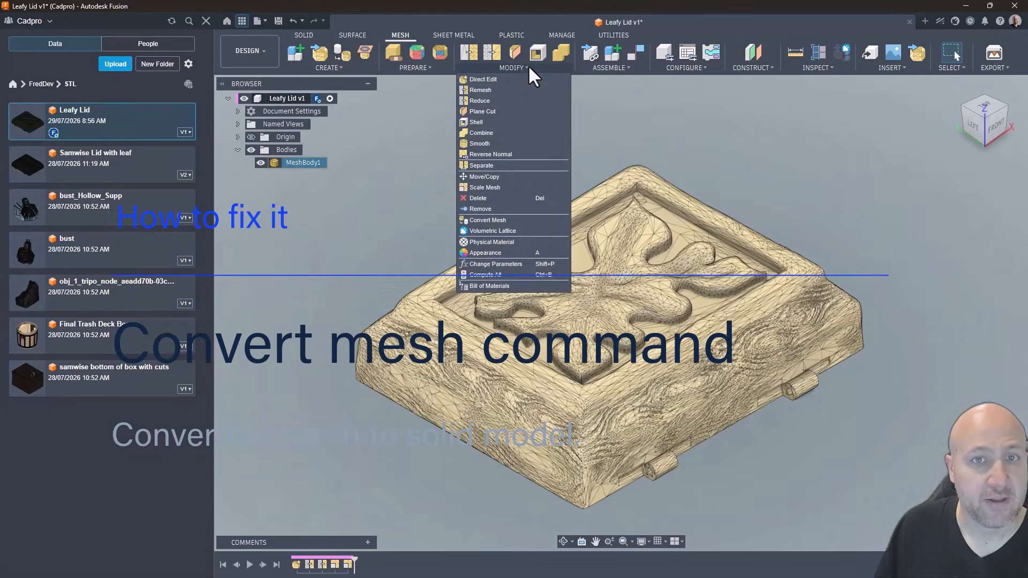
# Step: Convert the lid mesh to solid bodies with the Parametric operation, review the conversion warning, and select the second resulting body
pyautogui.click(515, 218)
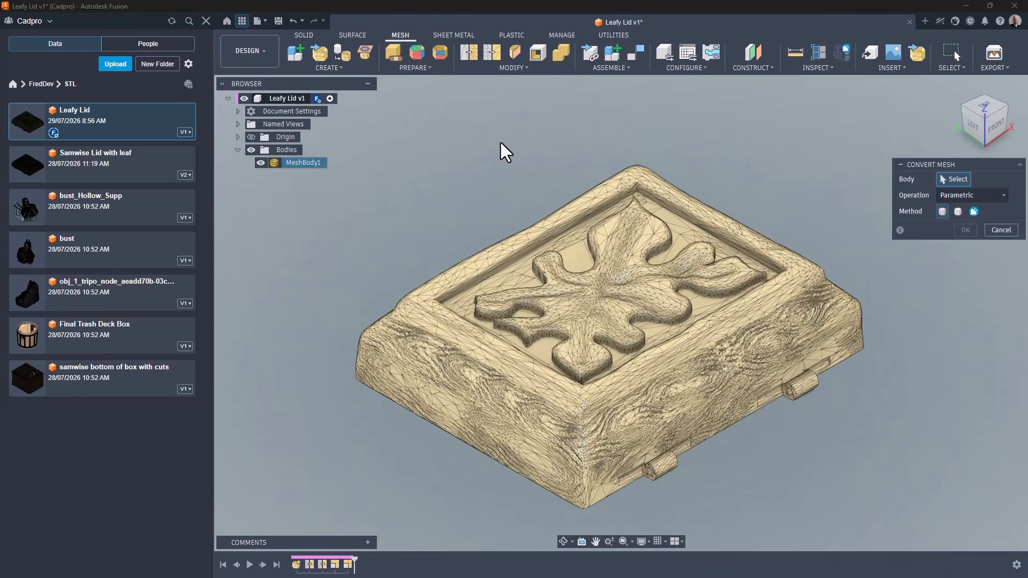
pyautogui.click(533, 236)
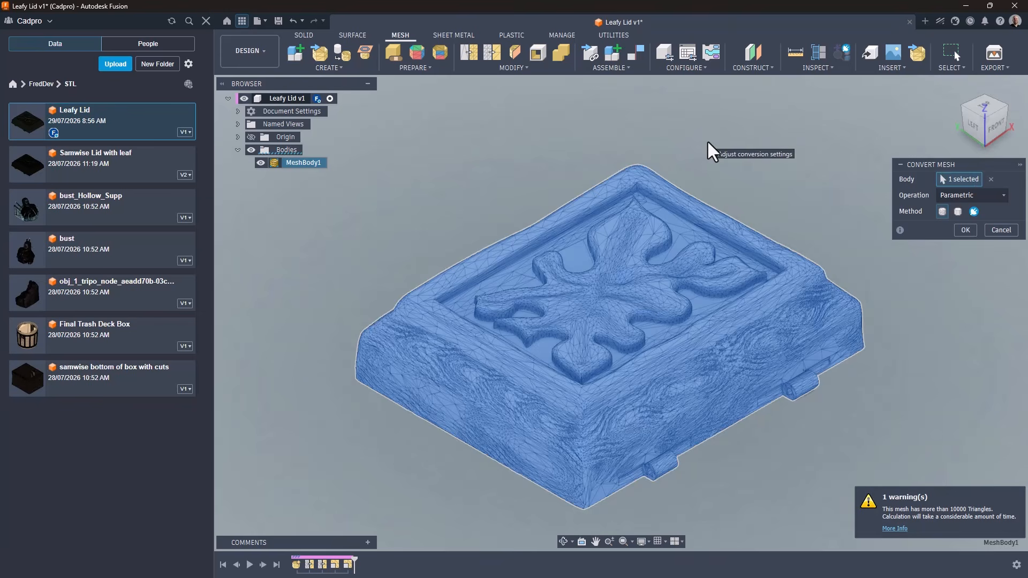
pyautogui.click(966, 229)
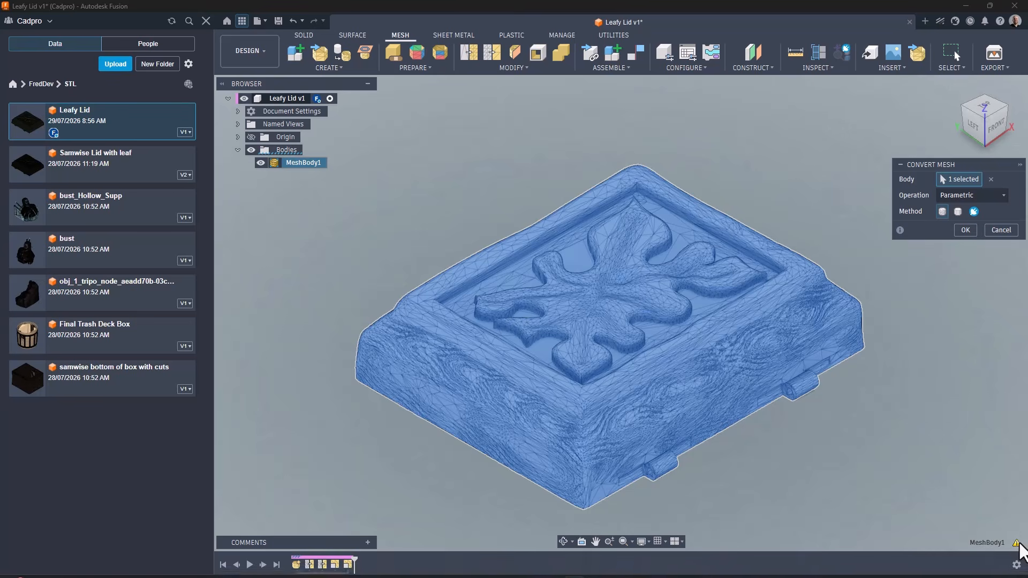
pyautogui.click(1016, 543)
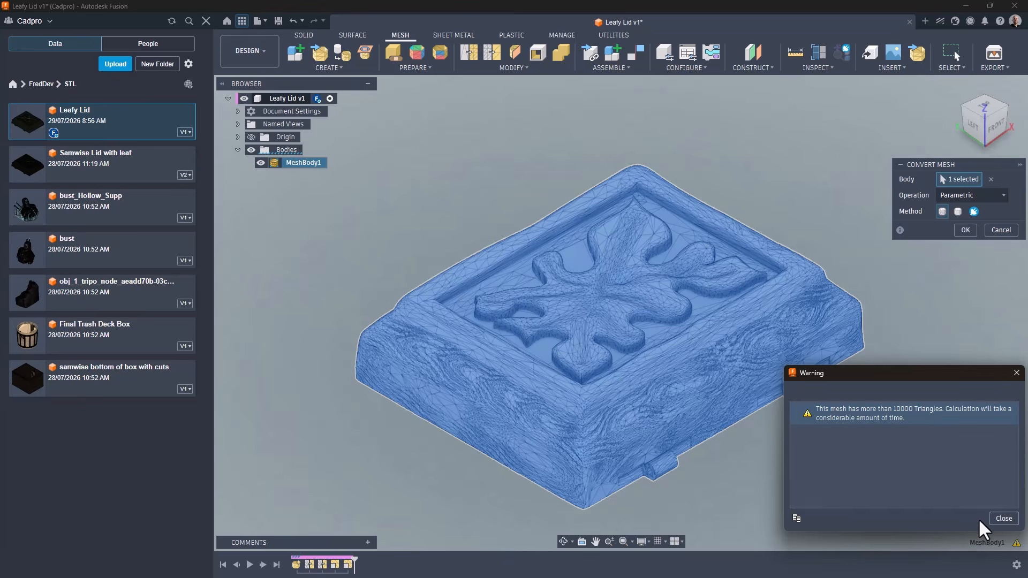
pyautogui.click(1003, 518)
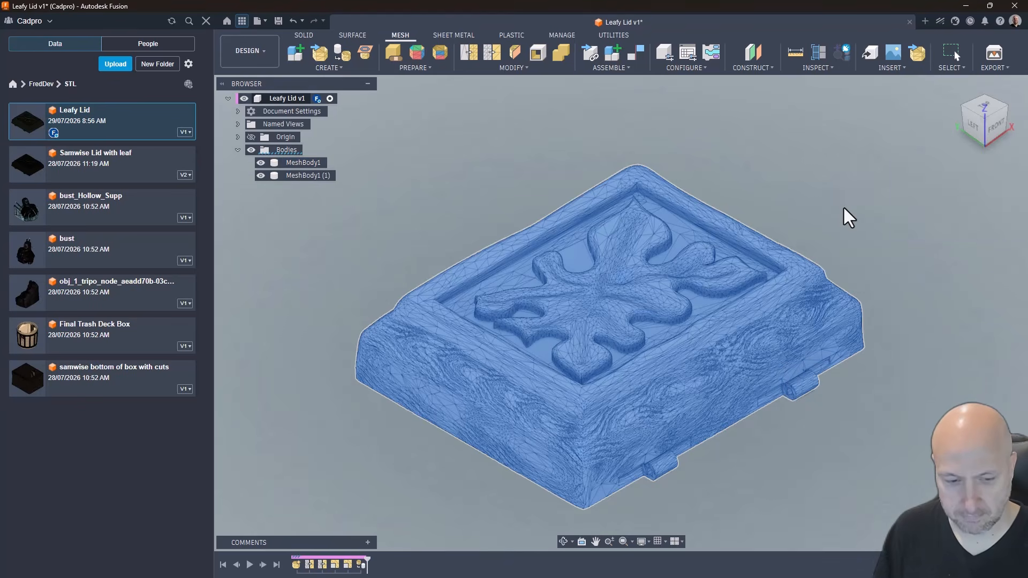
pyautogui.press('Escape')
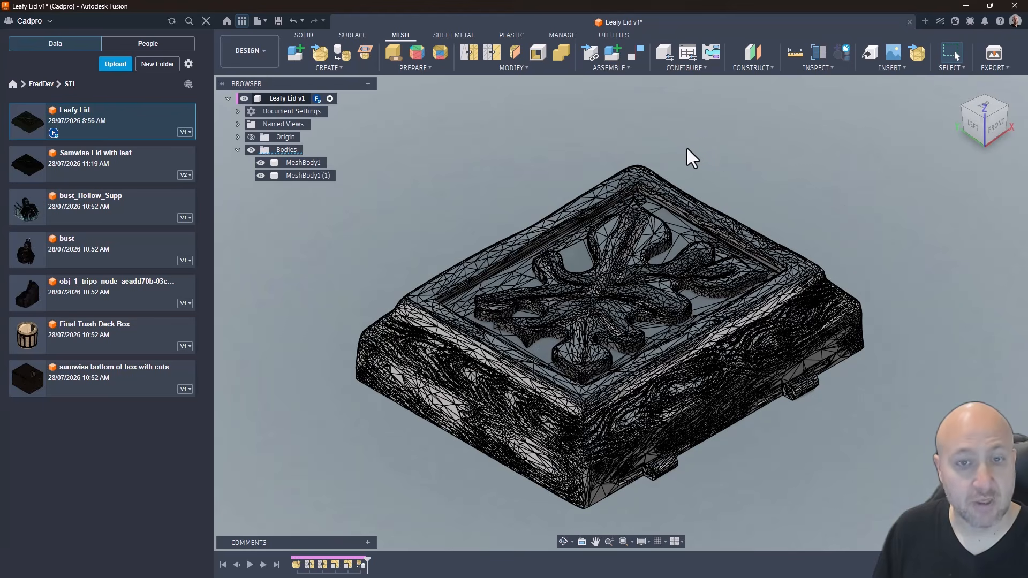
pyautogui.click(306, 175)
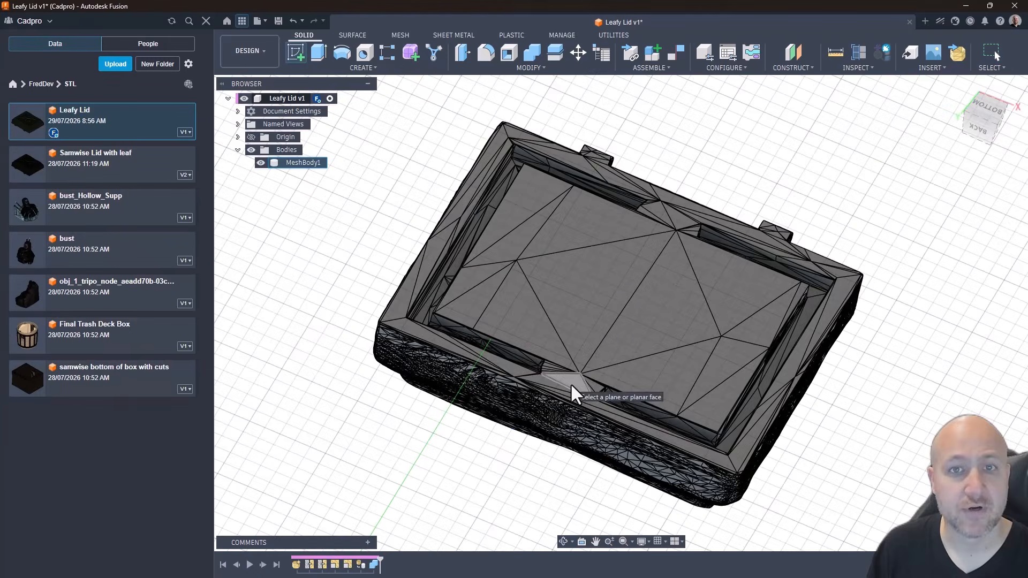
# Step: Sketch a 10.5 mm diameter circle on the lid's underside, in the middle of the groove opposite the hinges, and finish the sketch
pyautogui.click(570, 383)
pyautogui.scroll(3, 628, 275)
pyautogui.click(342, 52)
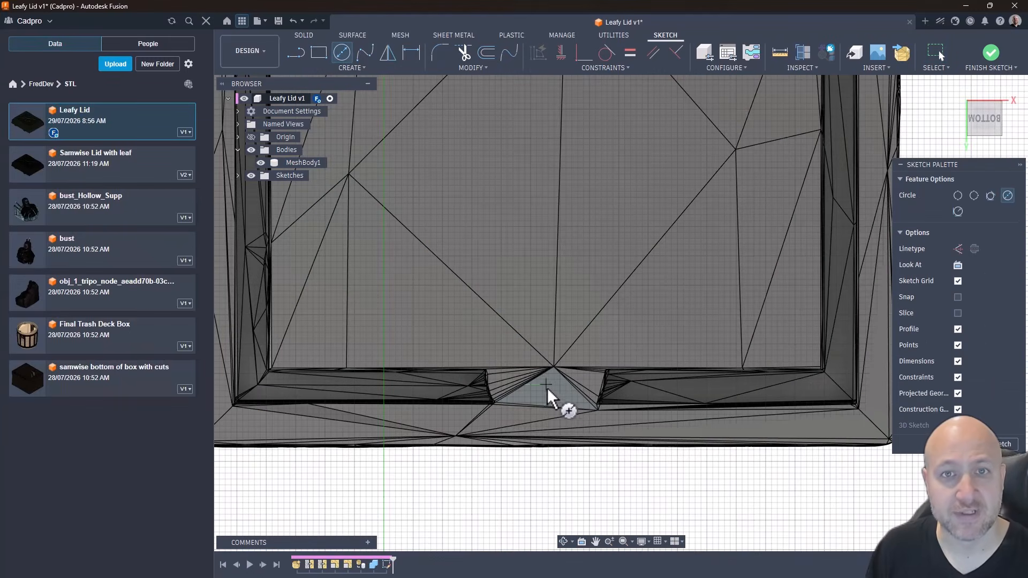
pyautogui.click(545, 391)
pyautogui.write('10.5')
pyautogui.press('Return')
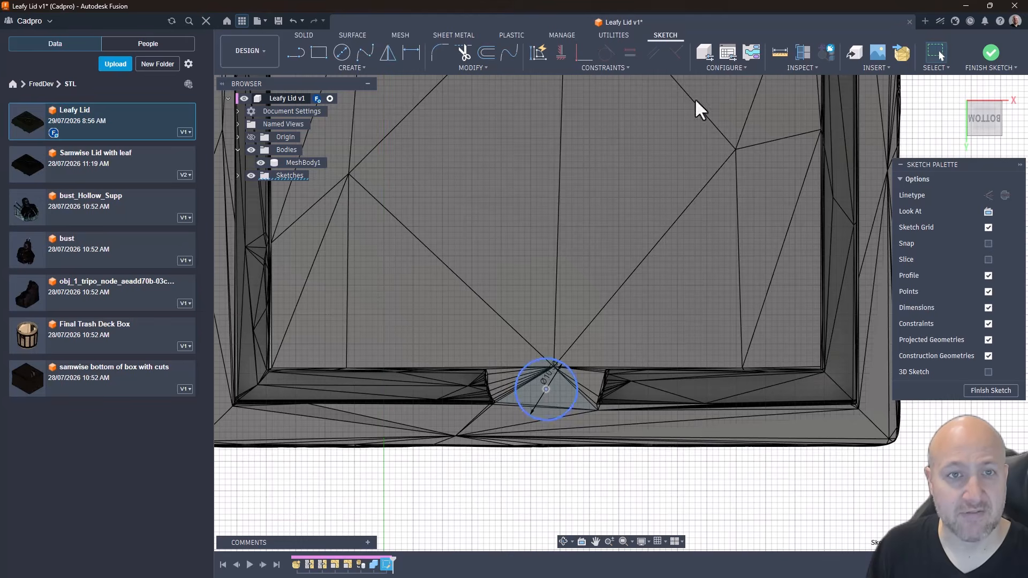
pyautogui.click(991, 54)
# Step: Extrude the 10.5 mm circle as a two-sided cut into the lid, using 2 mm for side 2
pyautogui.keyDown('shift'); pyautogui.moveTo(878, 337); pyautogui.dragTo(903, 229, button='middle'); pyautogui.keyUp('shift')
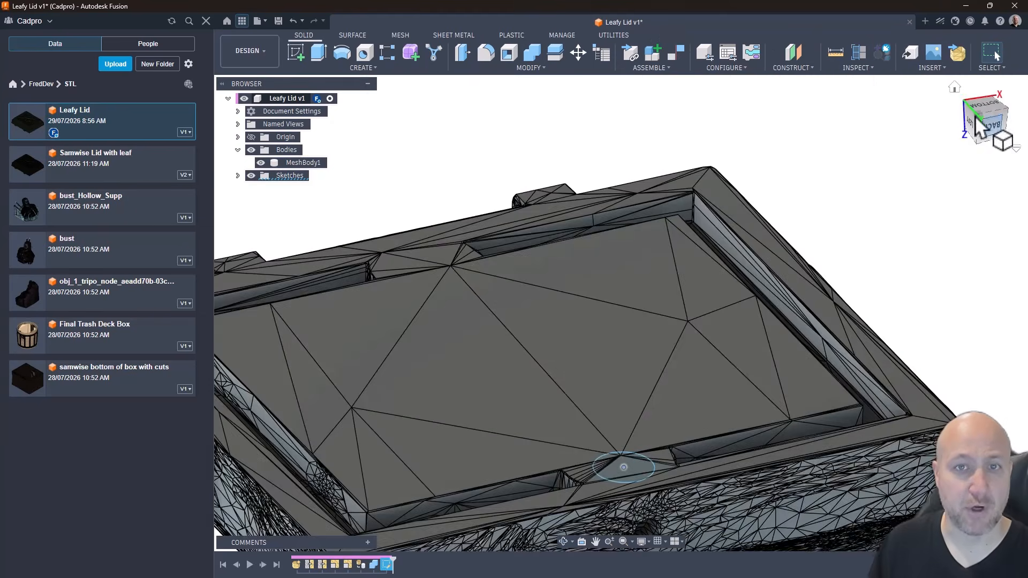
pyautogui.click(318, 53)
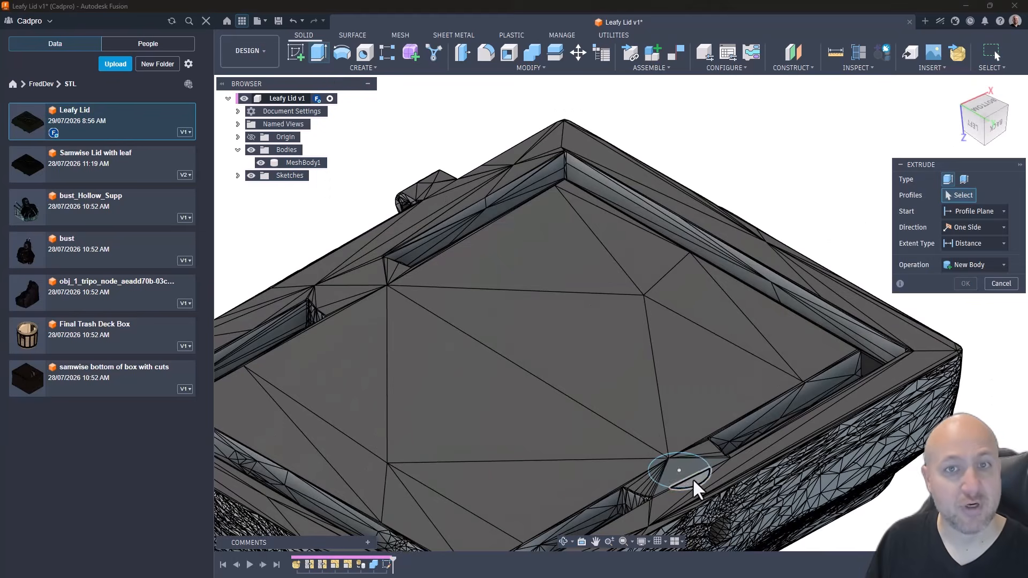
pyautogui.click(978, 227)
pyautogui.click(965, 255)
pyautogui.write('4')
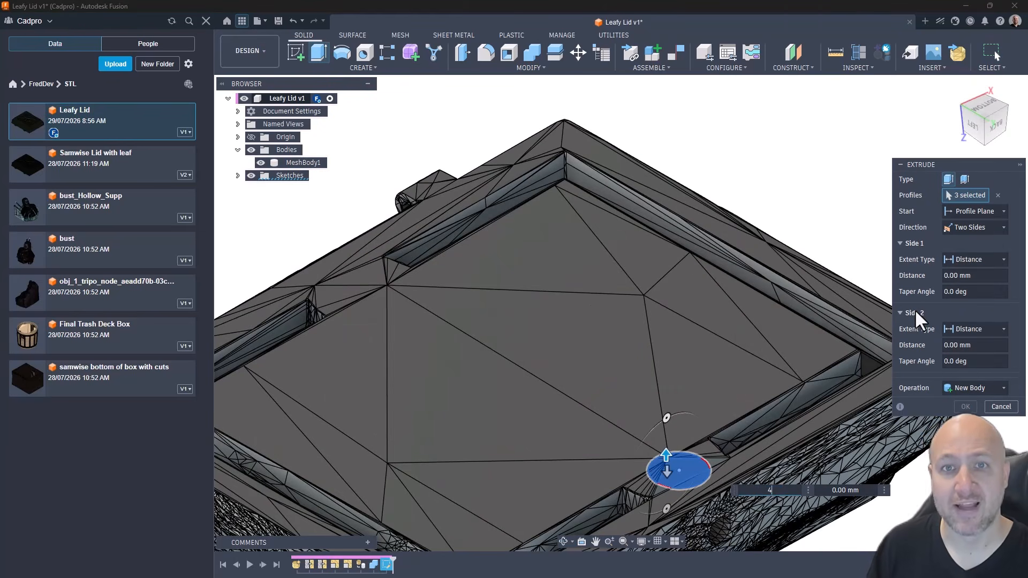
pyautogui.moveTo(793, 492); pyautogui.dragTo(742, 493)
pyautogui.write('2')
pyautogui.press('Tab')
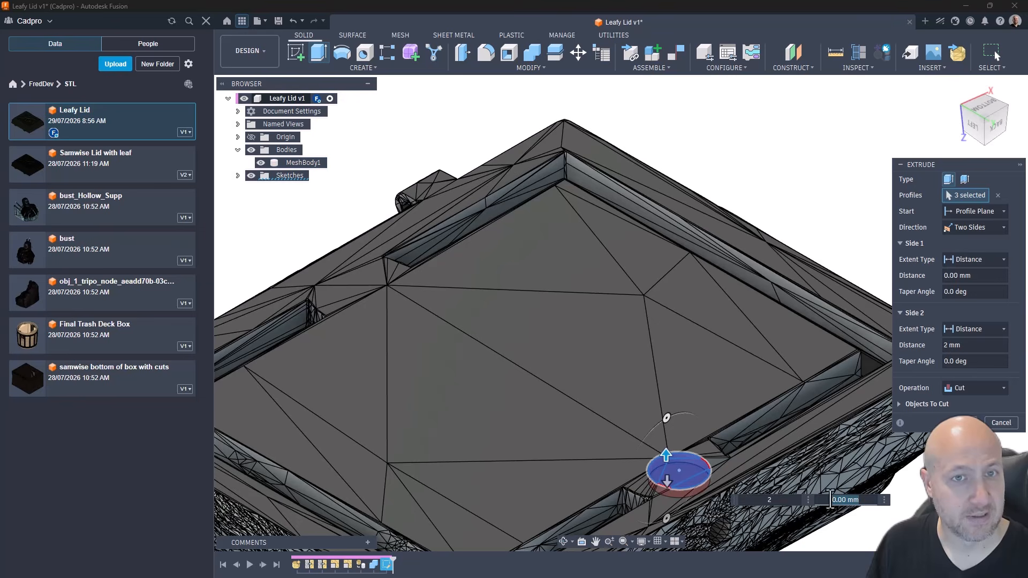
pyautogui.click(965, 423)
# Step: Fill the round hole in the lid's back side by sketching a circle about 5.8 mm across over it and extruding it to a point at the hole's rim
pyautogui.keyDown('shift'); pyautogui.moveTo(984, 442); pyautogui.dragTo(642, 408, button='middle'); pyautogui.keyUp('shift')
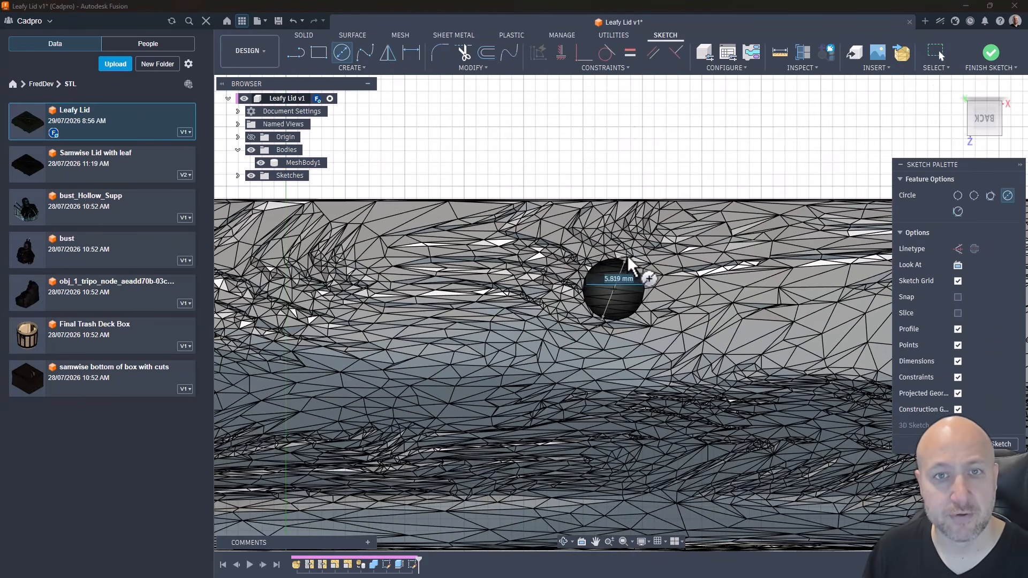
pyautogui.click(991, 52)
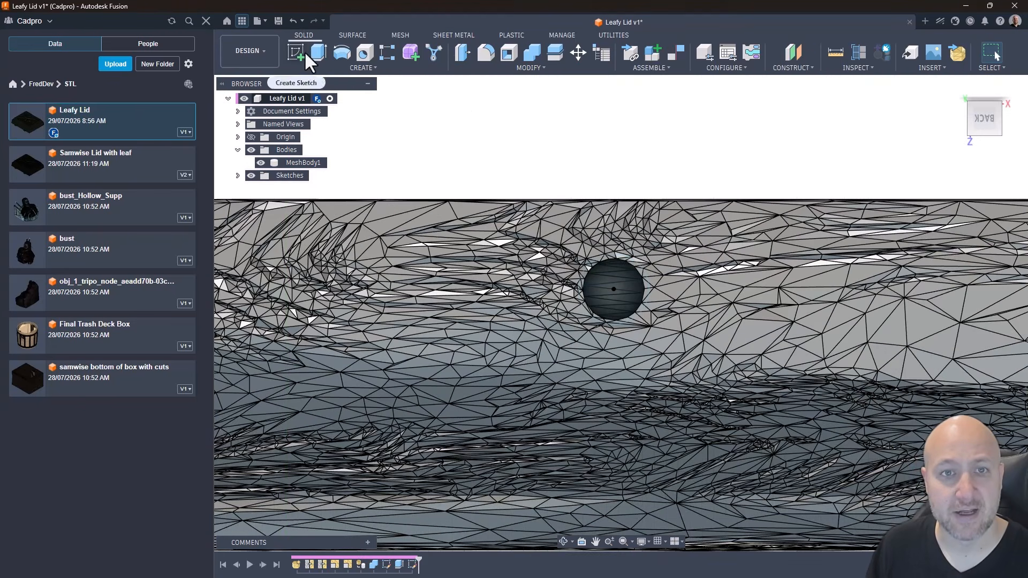
pyautogui.click(319, 52)
pyautogui.click(631, 287)
pyautogui.click(983, 244)
pyautogui.click(959, 272)
pyautogui.keyDown('shift'); pyautogui.moveTo(616, 332); pyautogui.dragTo(600, 278, button='middle'); pyautogui.keyUp('shift')
pyautogui.click(604, 276)
pyautogui.click(962, 329)
pyautogui.click(949, 358)
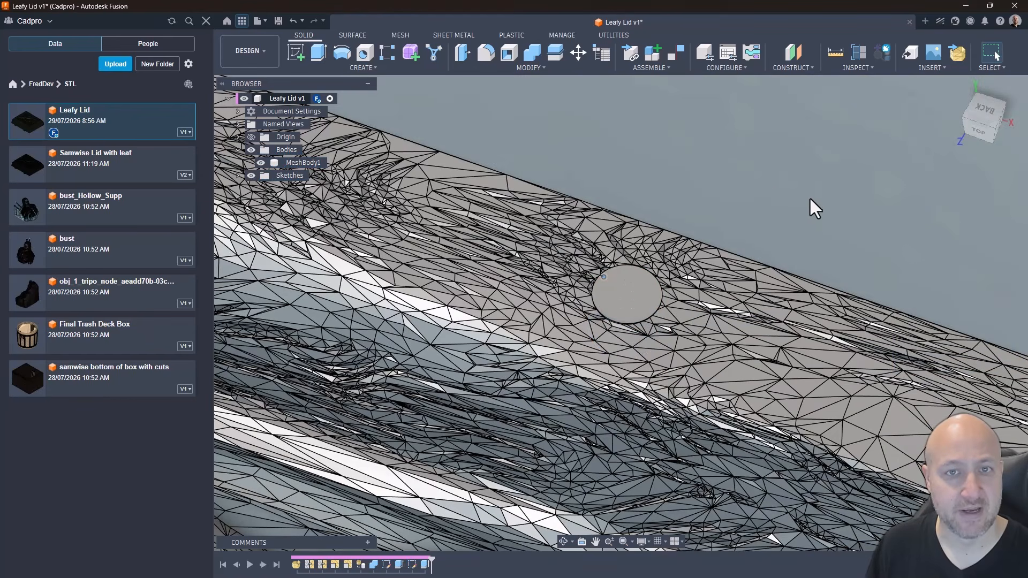
pyautogui.keyDown('shift'); pyautogui.moveTo(809, 197); pyautogui.dragTo(636, 204, button='middle'); pyautogui.keyUp('shift')
pyautogui.click(960, 114)
pyautogui.click(964, 122)
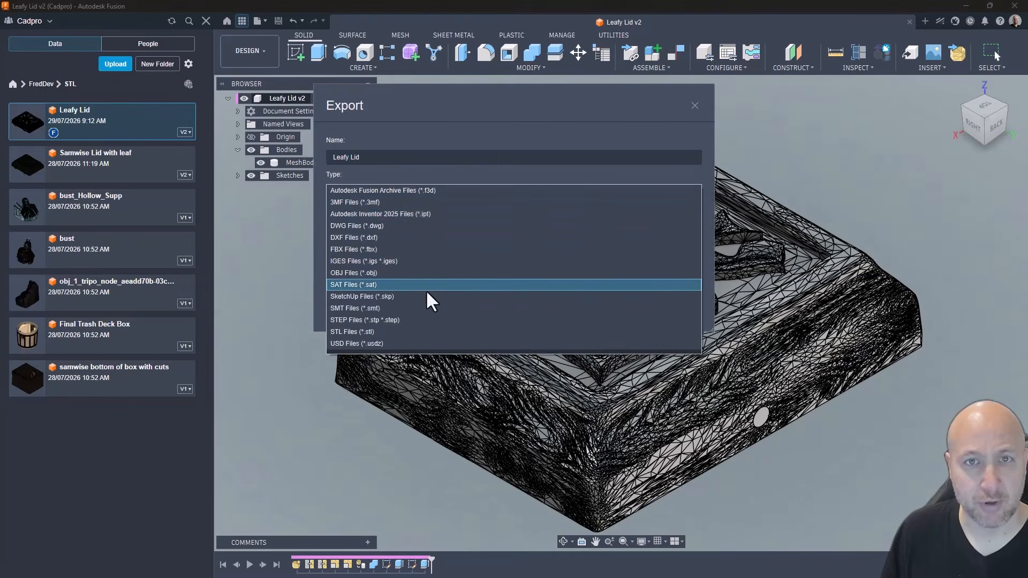
# Step: Choose STL Files (*.stl) as the export type for Leafy Lid and cancel the export
pyautogui.click(391, 331)
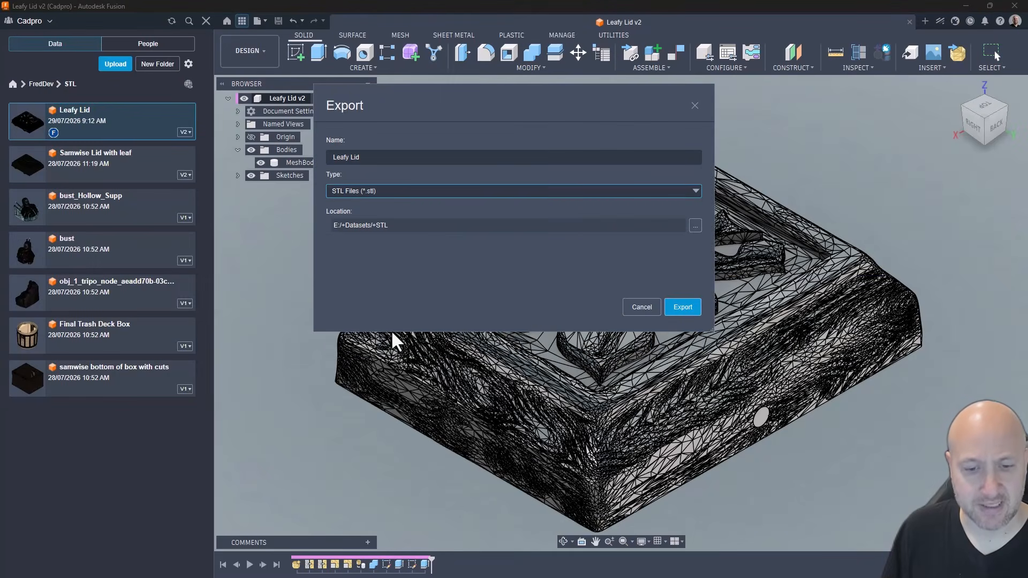
pyautogui.click(643, 308)
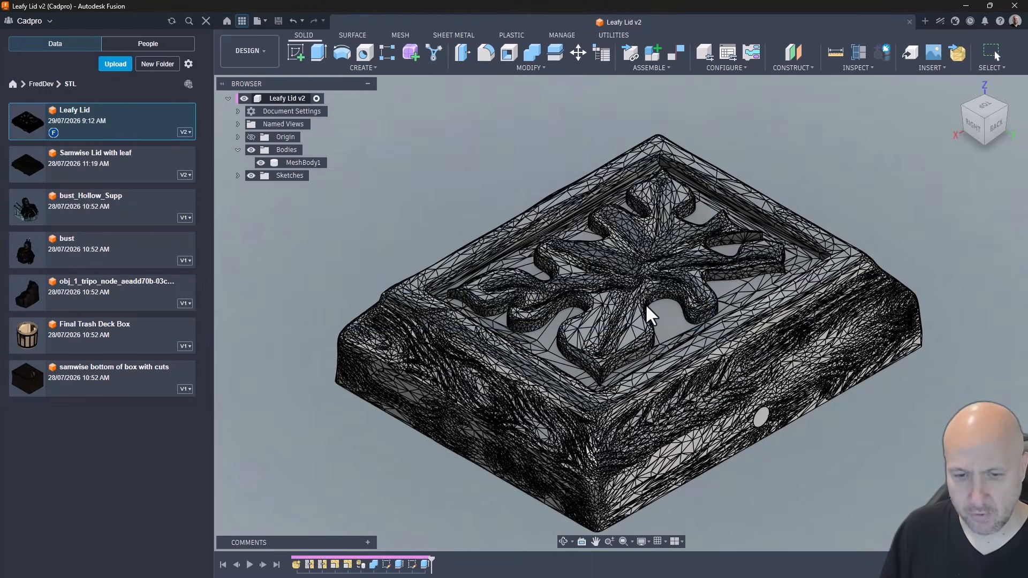
pyautogui.click(250, 49)
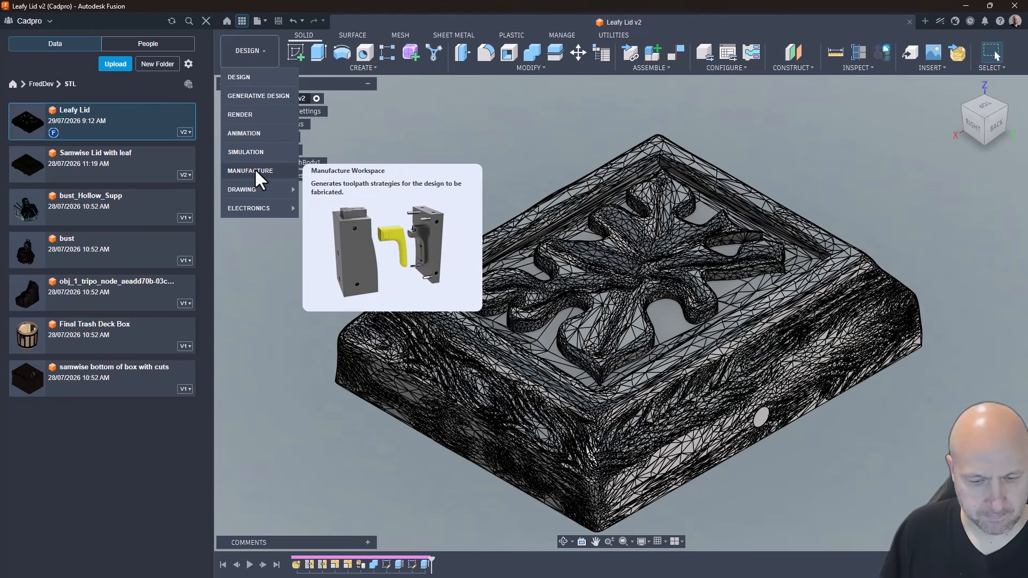
pyautogui.click(266, 19)
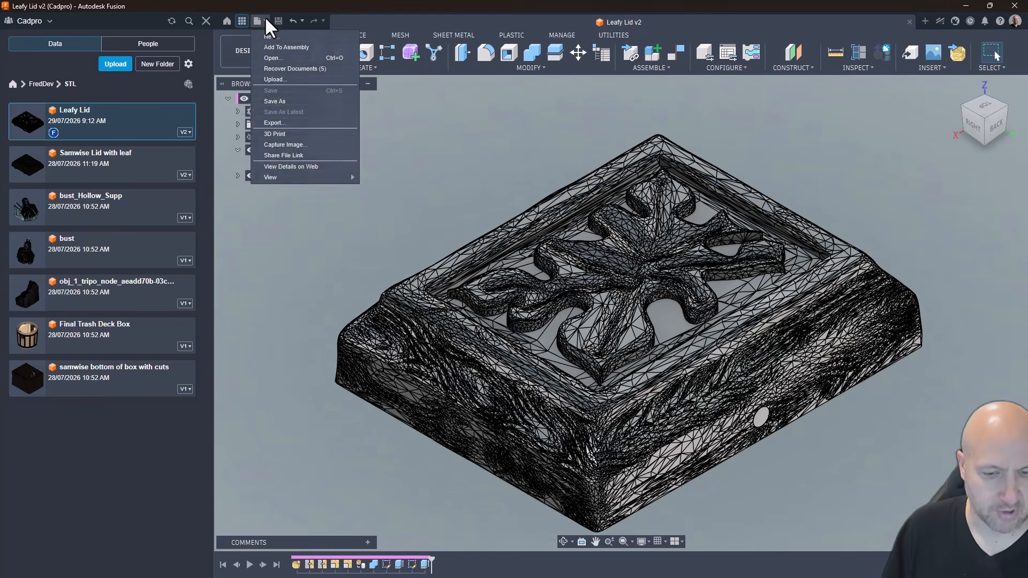
pyautogui.click(283, 132)
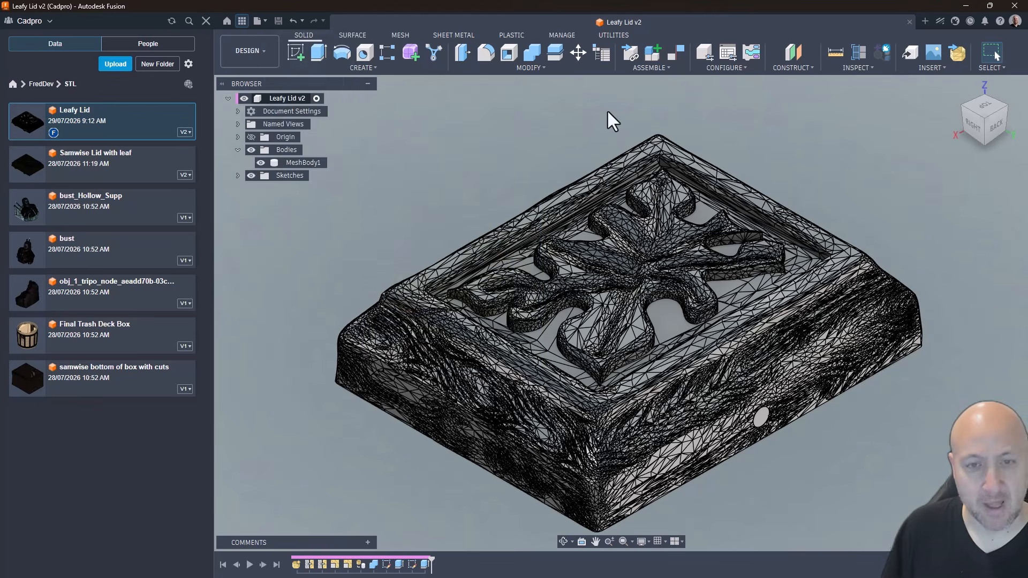